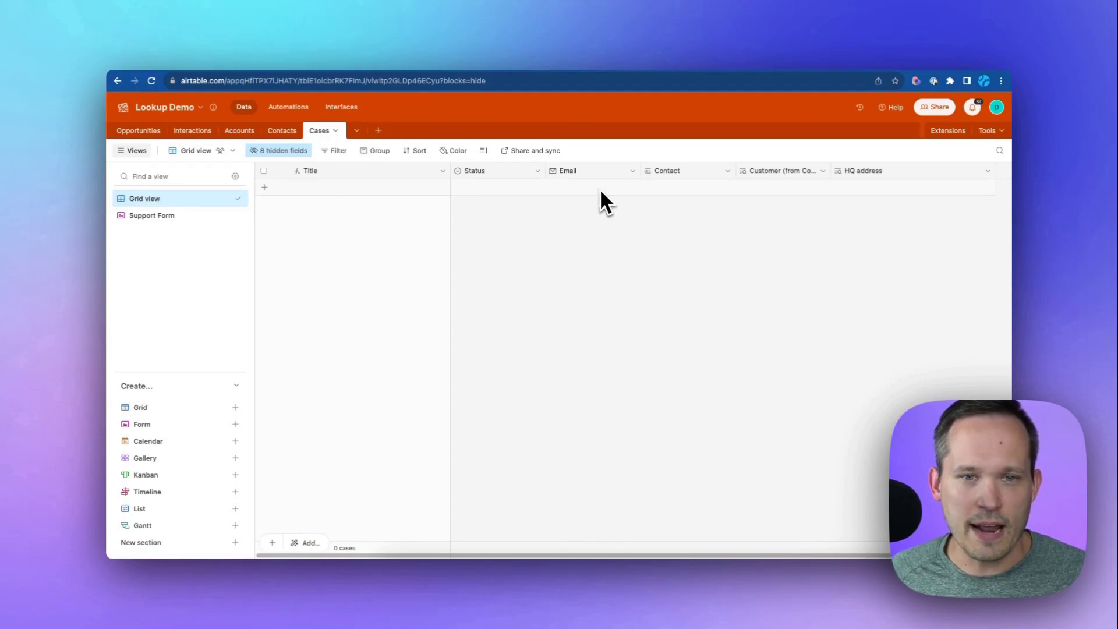
- Scroll across the Cases columns to check the lookups, then switch to the Accounts table
scroll(599, 190, "right", 3)
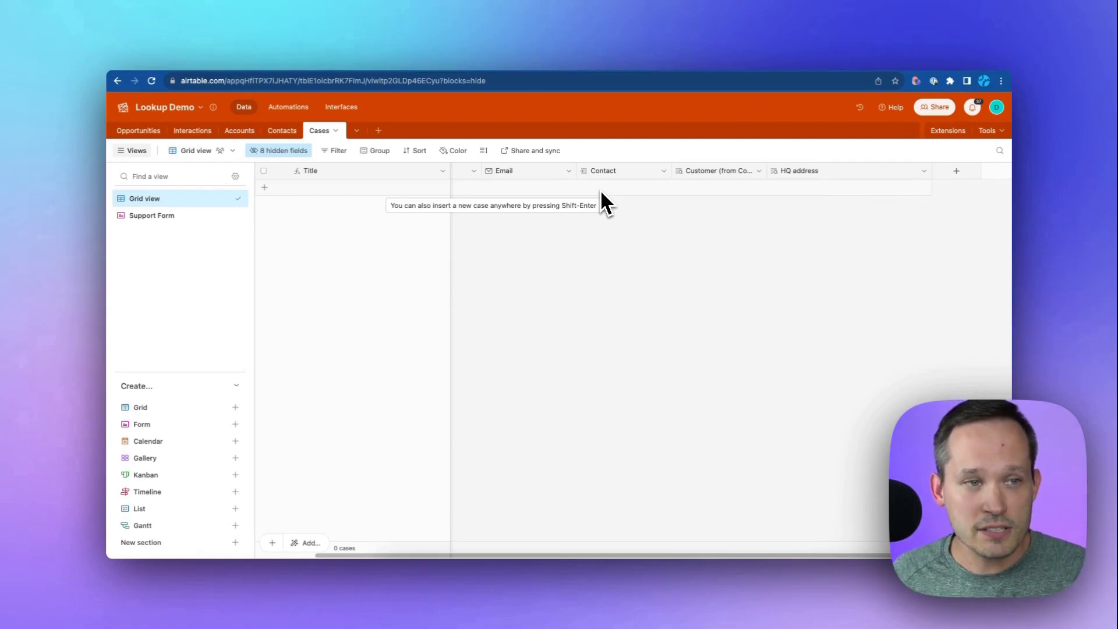
left_click(247, 135)
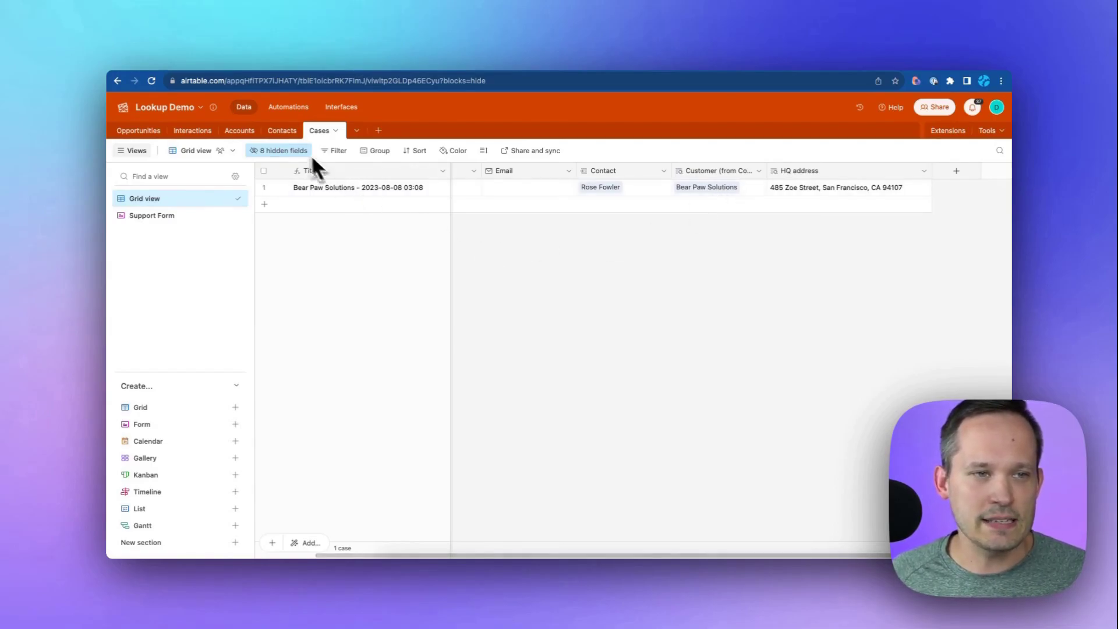
left_click(282, 130)
scroll(769, 280, "right", 5)
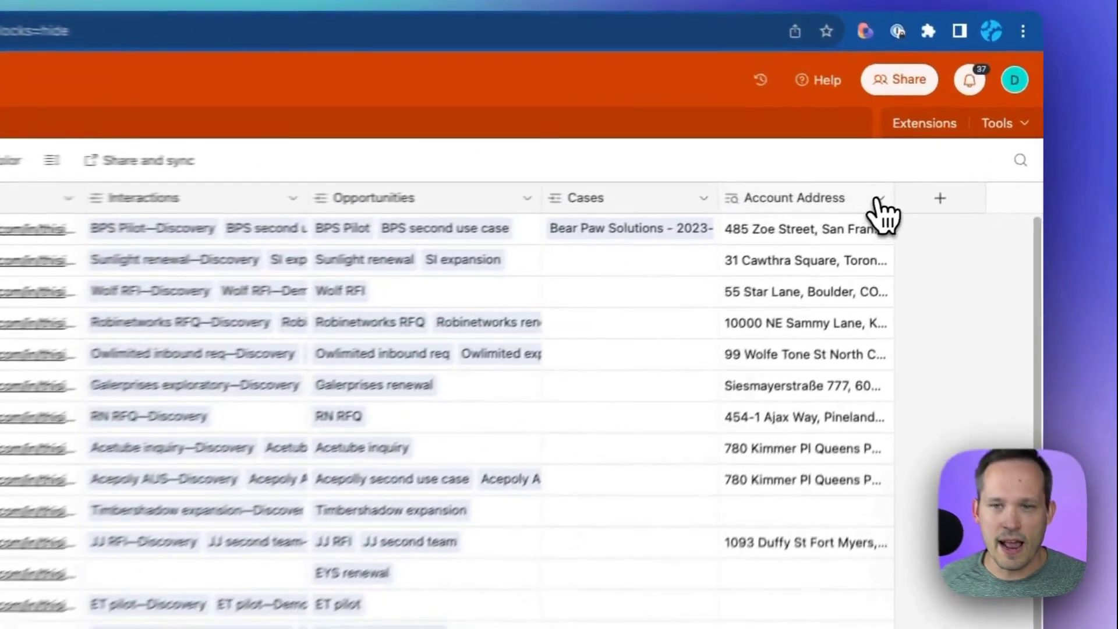
left_click(924, 170)
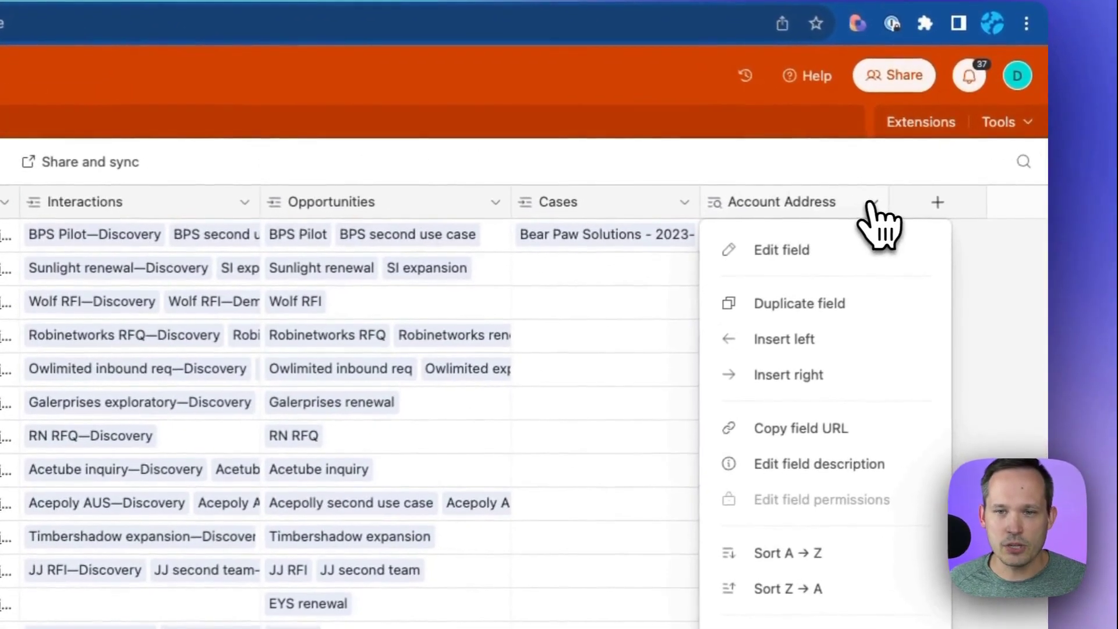
left_click(861, 249)
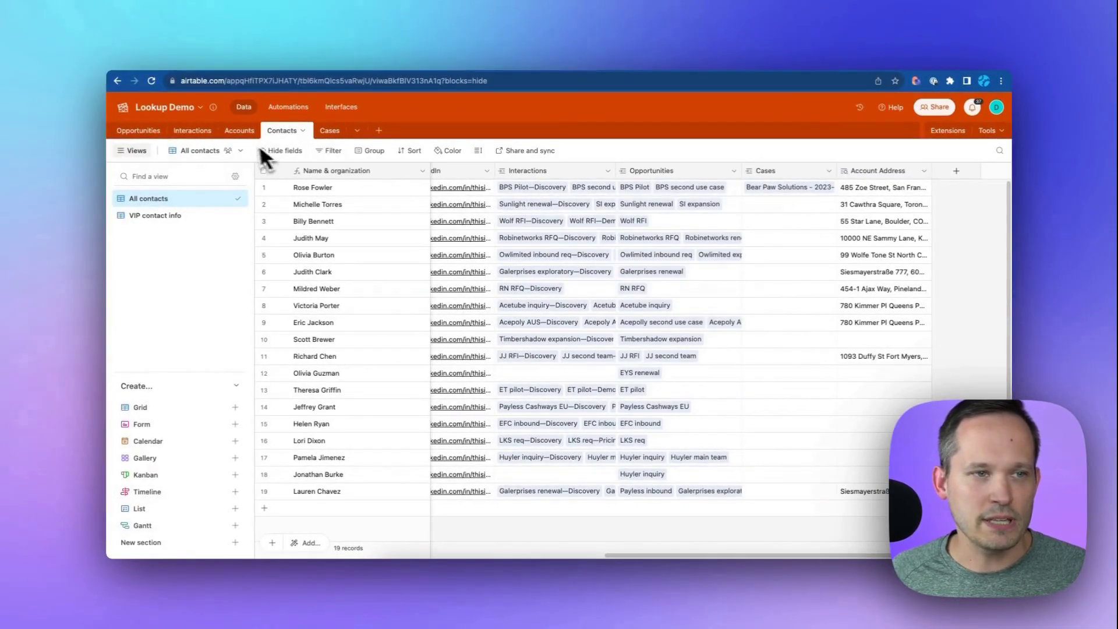
left_click(240, 131)
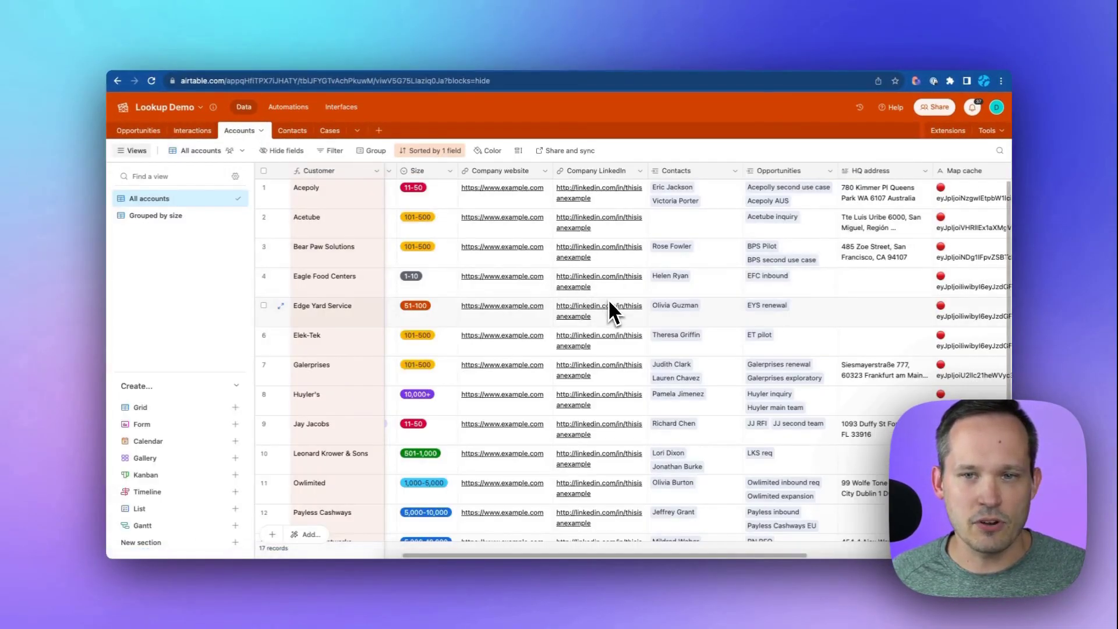
scroll(609, 306, "right", 1)
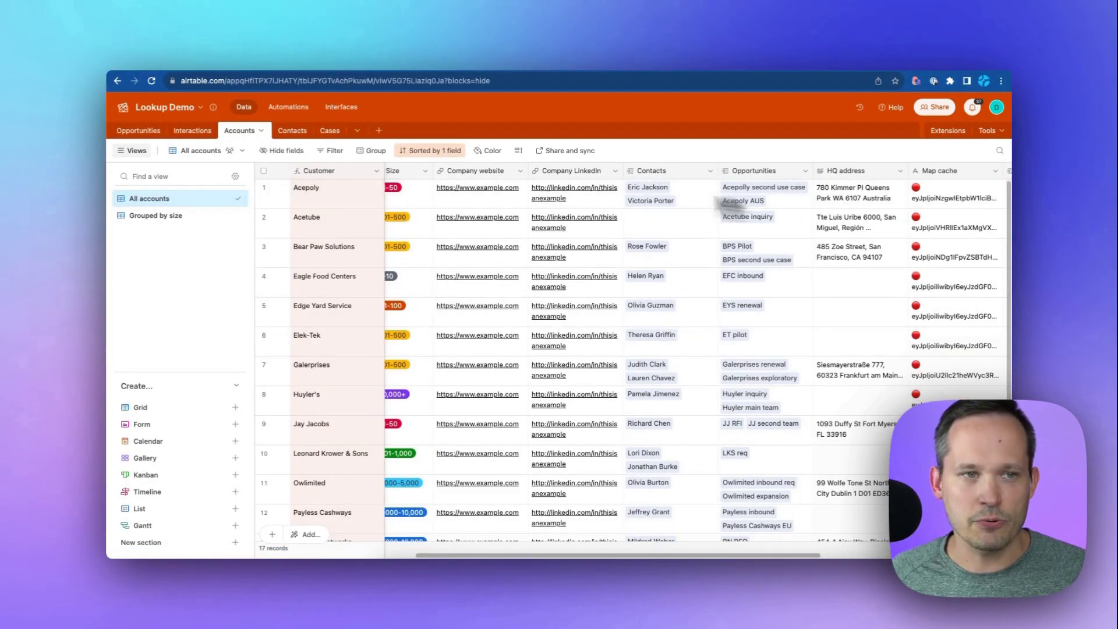
left_click(327, 132)
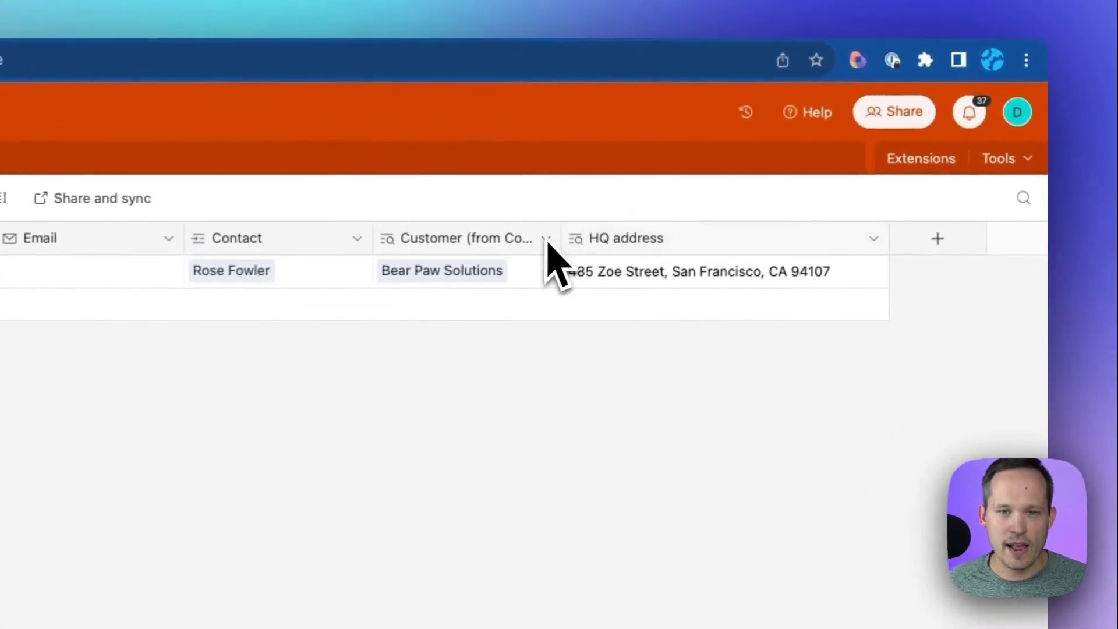
left_click(872, 240)
left_click(751, 289)
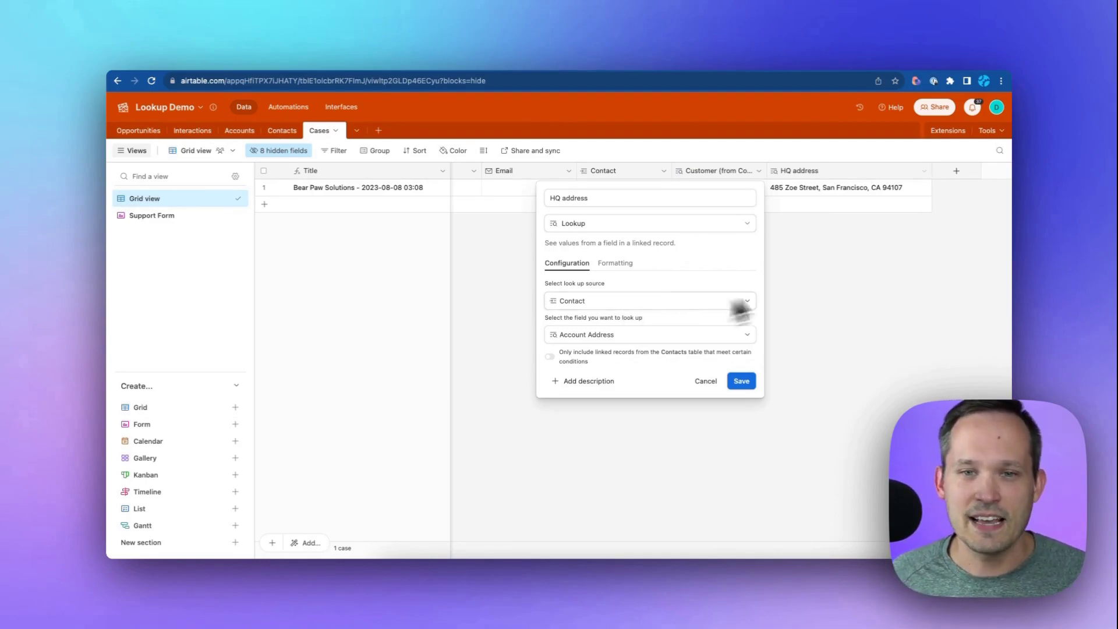
left_click(901, 253)
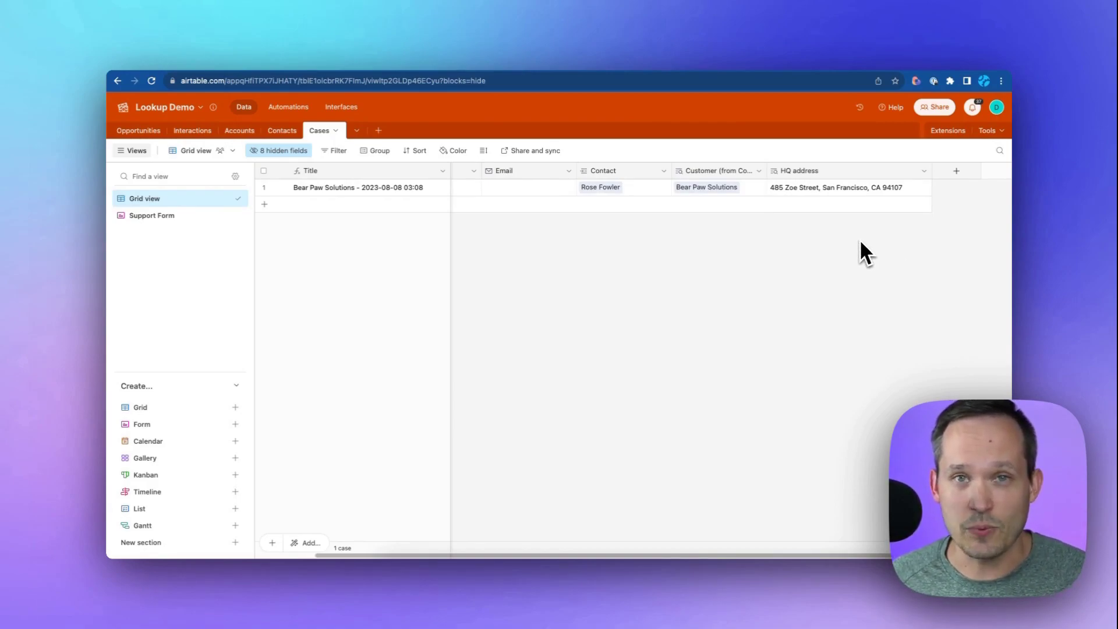
scroll(757, 257, "left", 2)
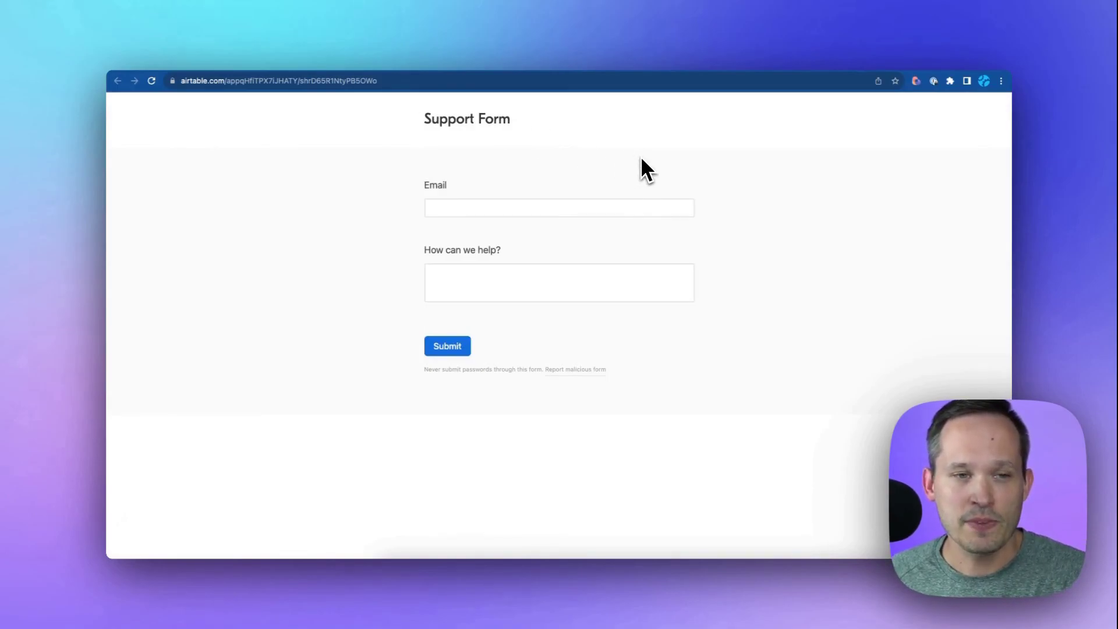
left_click(564, 208)
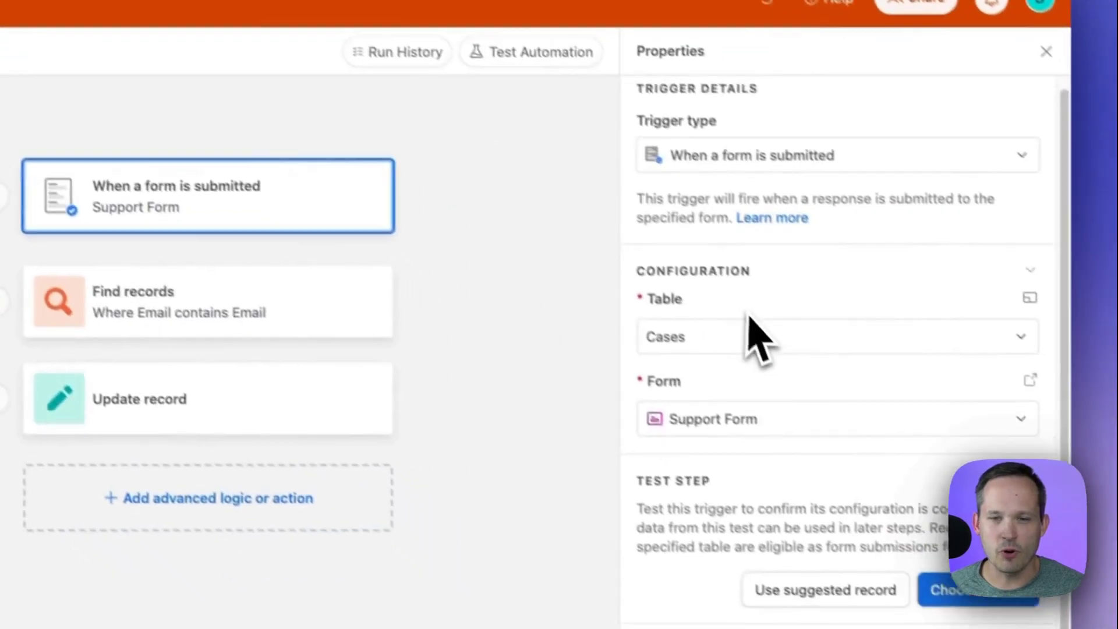
- Review the Find records step's Contacts/Email condition, then return to the Support Form page
scroll(823, 390, "down", 2)
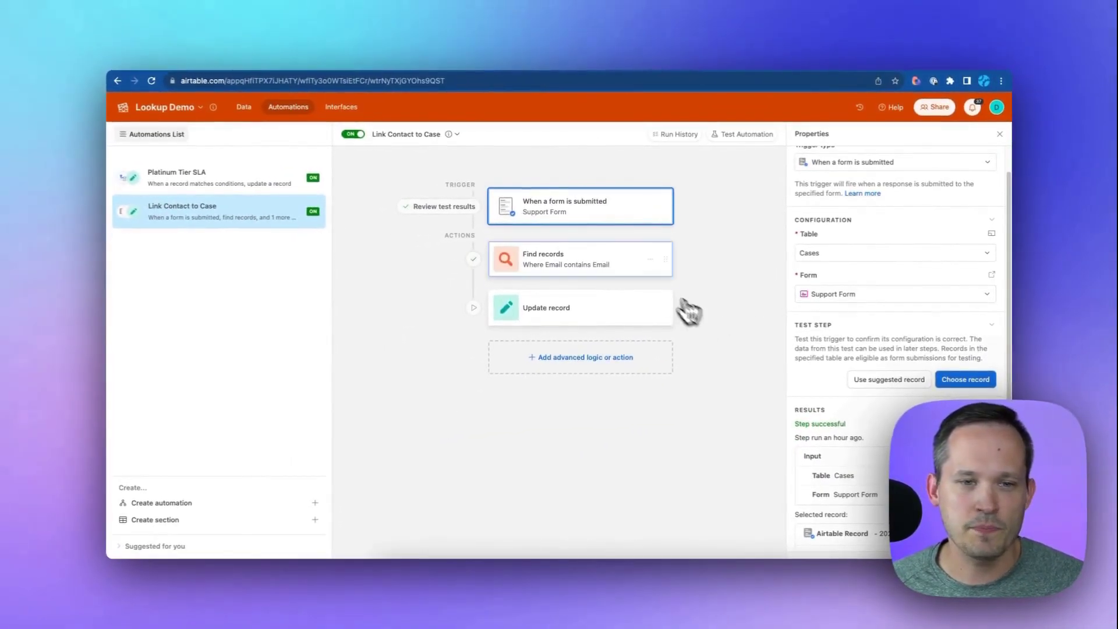
left_click(631, 270)
scroll(815, 306, "down", 1)
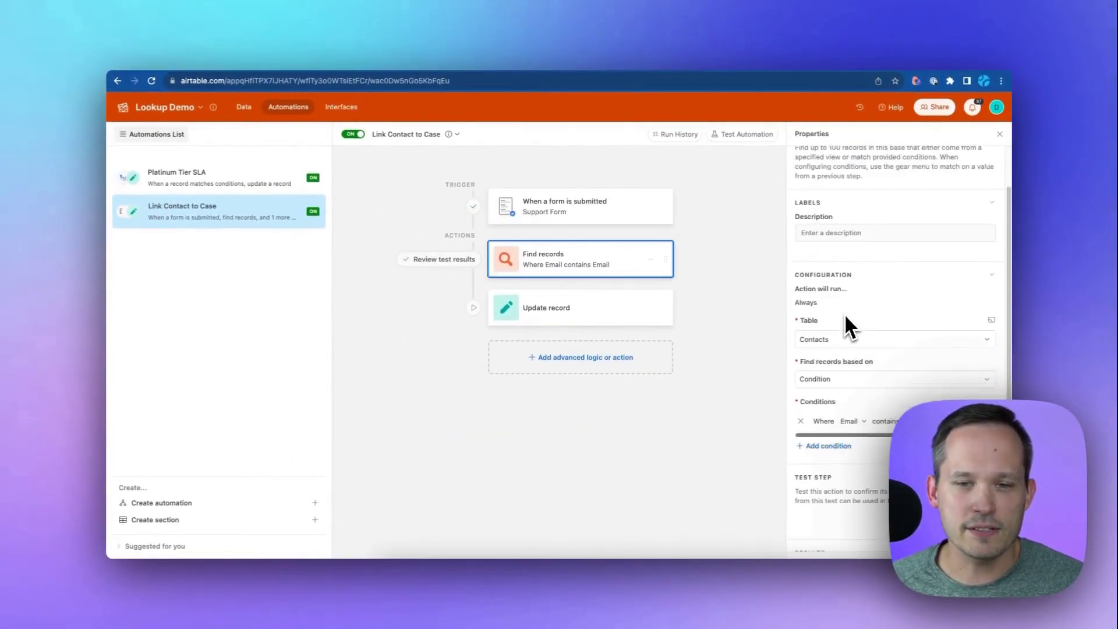
scroll(845, 313, "down", 2)
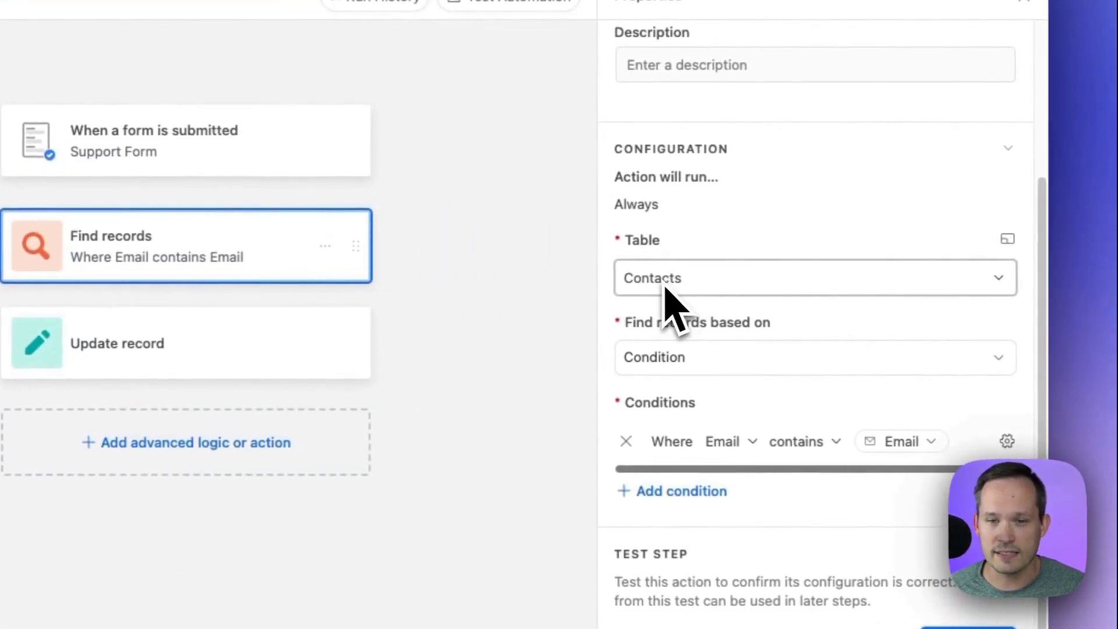
scroll(664, 284, "down", 2)
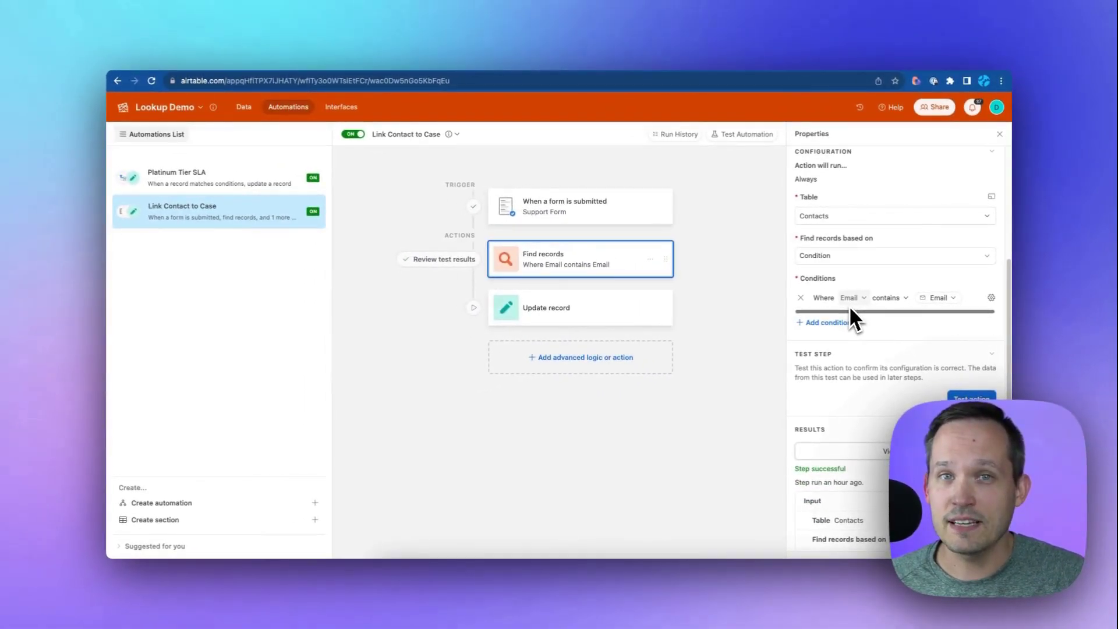
left_click(324, 74)
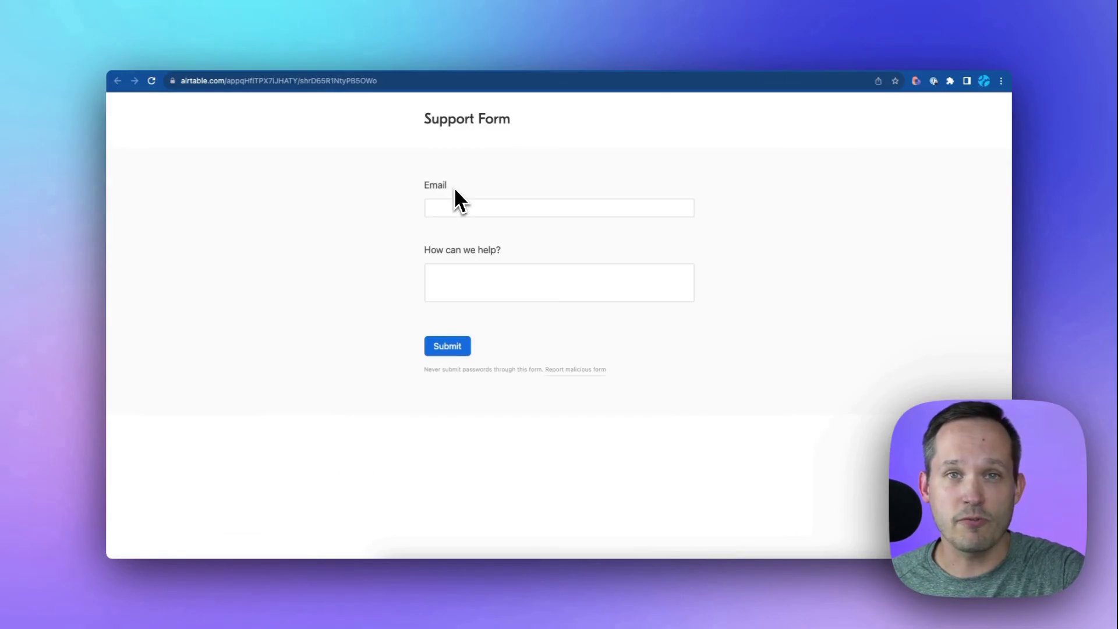
- Make the Find records condition match Contacts Email against the Support Form's submitted Email
left_click(243, 81)
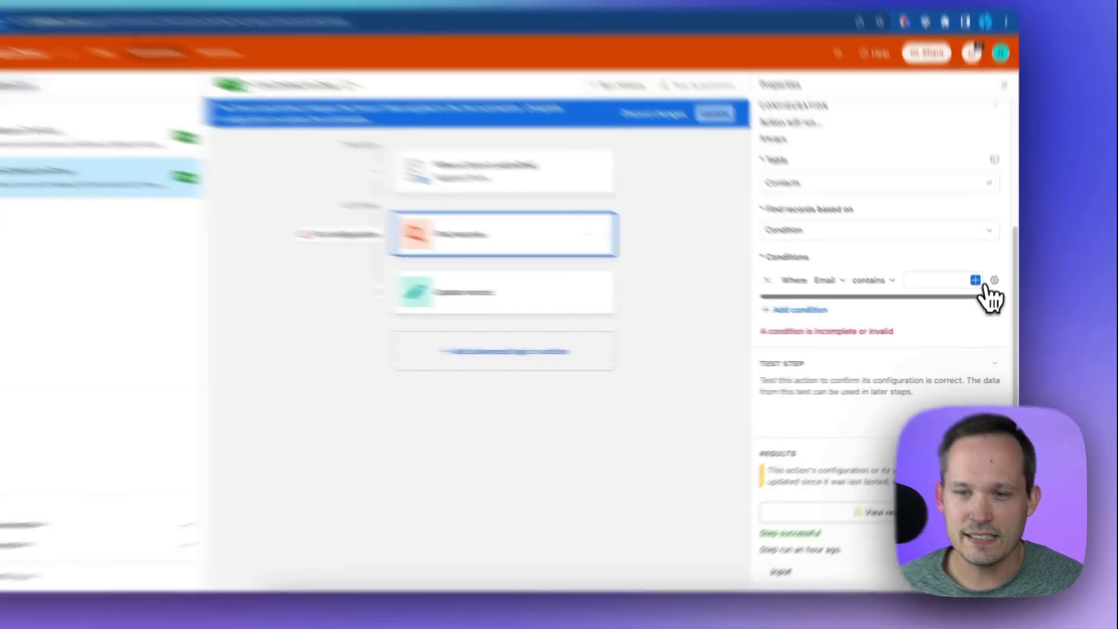
left_click(992, 297)
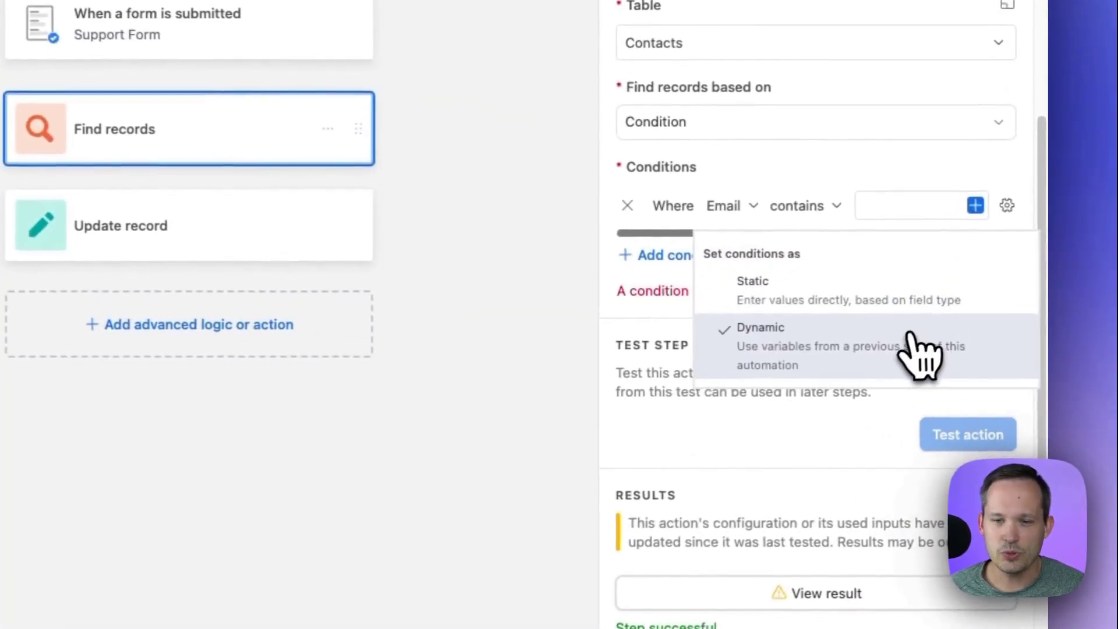
left_click(975, 205)
scroll(865, 425, "down", 5)
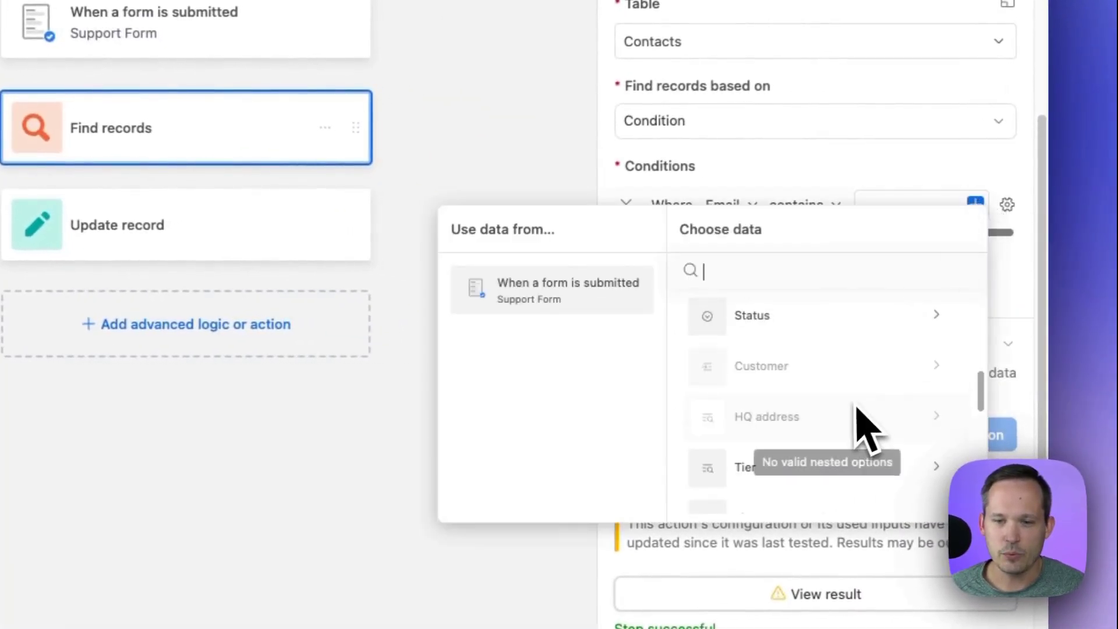
scroll(859, 425, "down", 10)
left_click(830, 451)
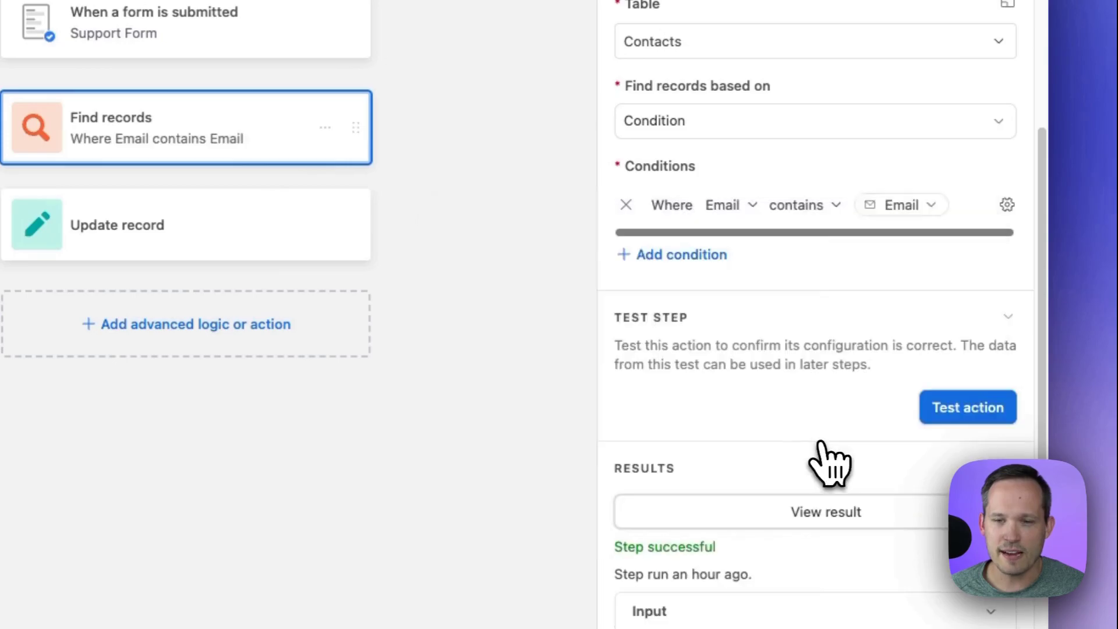
mouse_move(871, 225)
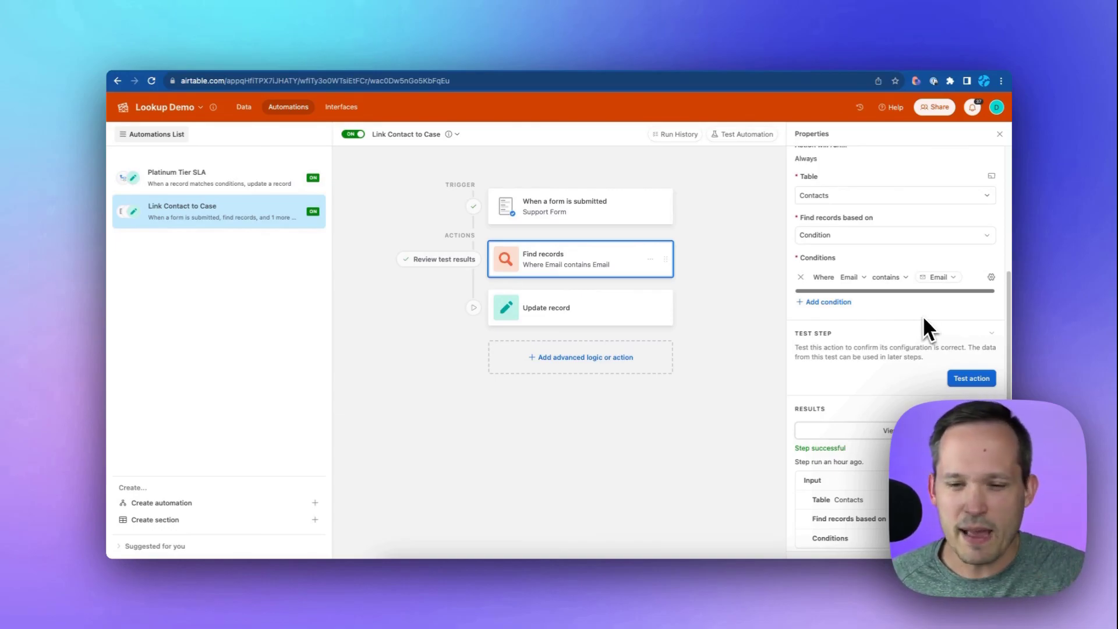
scroll(912, 332, "down", 1)
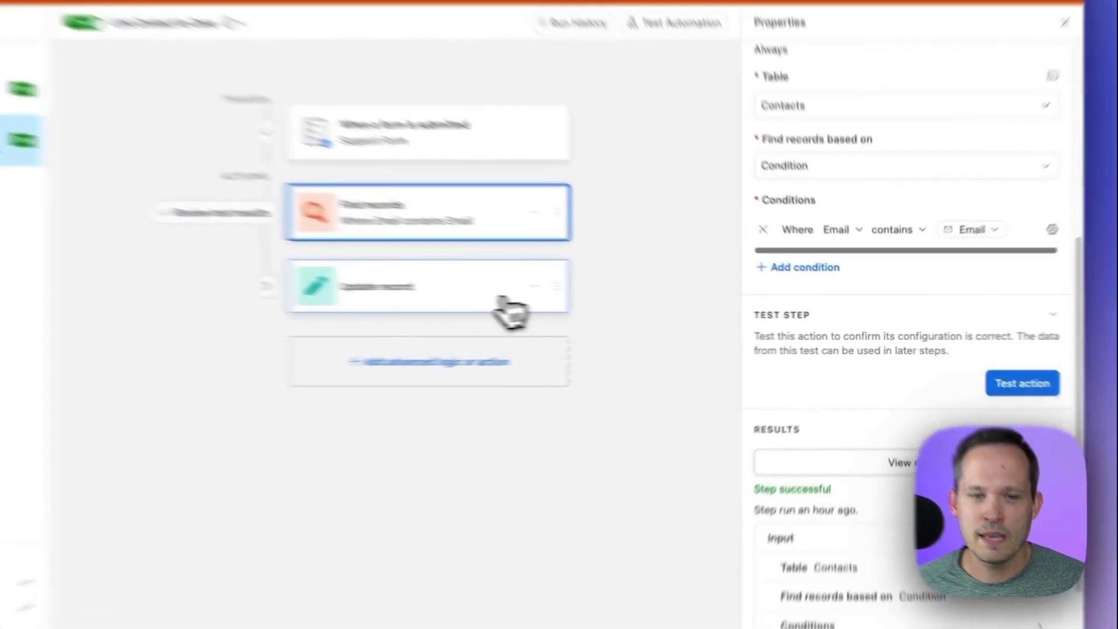
- Set the Update record step's Contact field to the Airtable record IDs from Find records
left_click(626, 314)
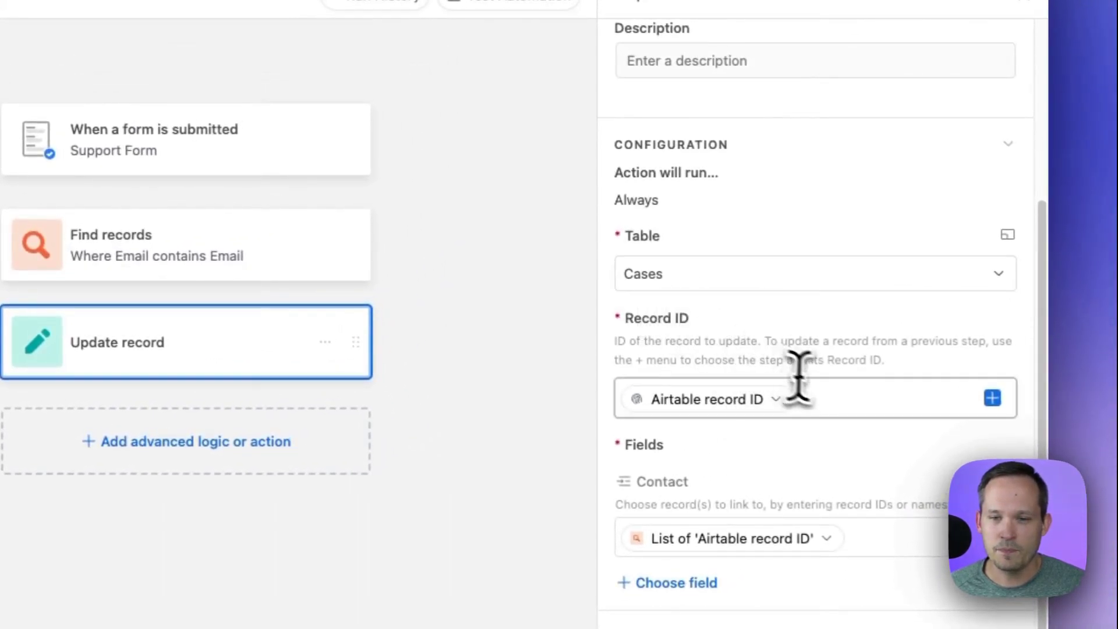
left_click(831, 399)
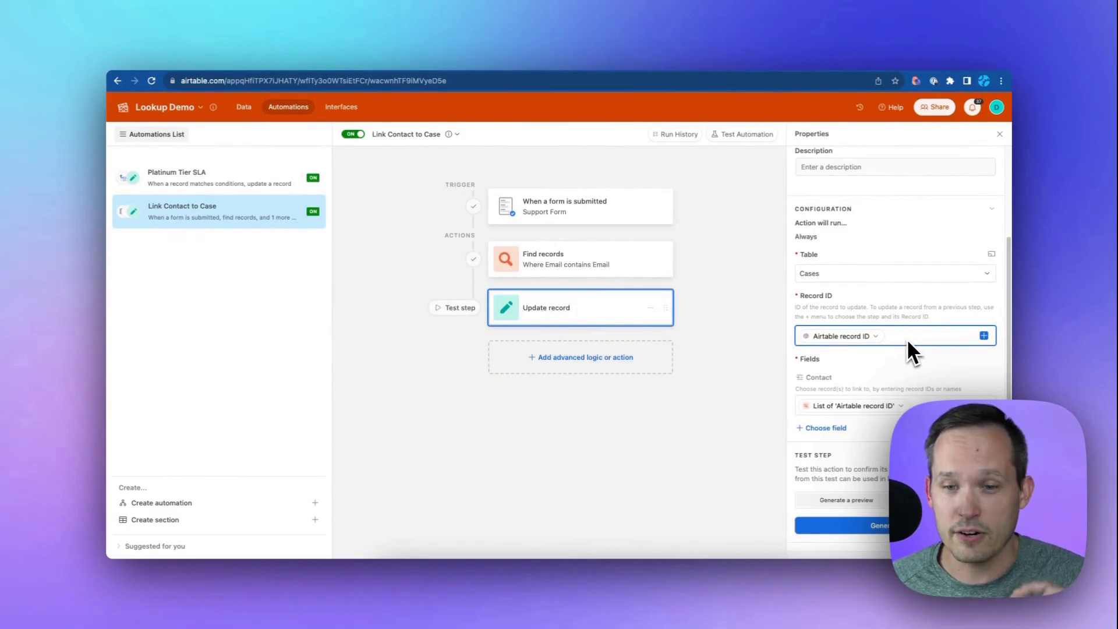
left_click(921, 407)
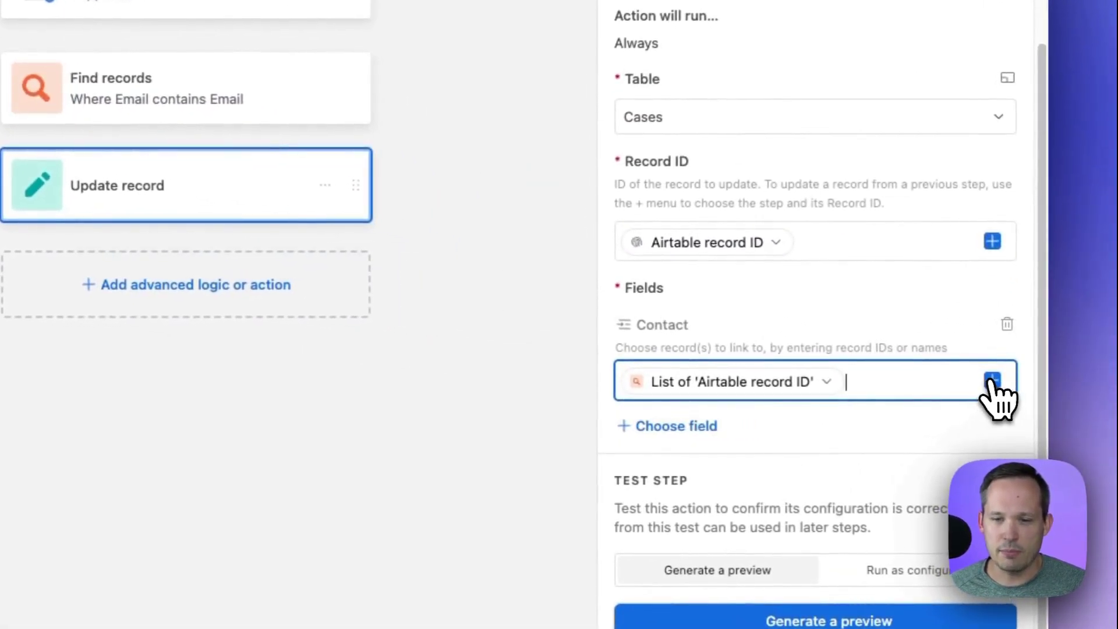
left_click(992, 382)
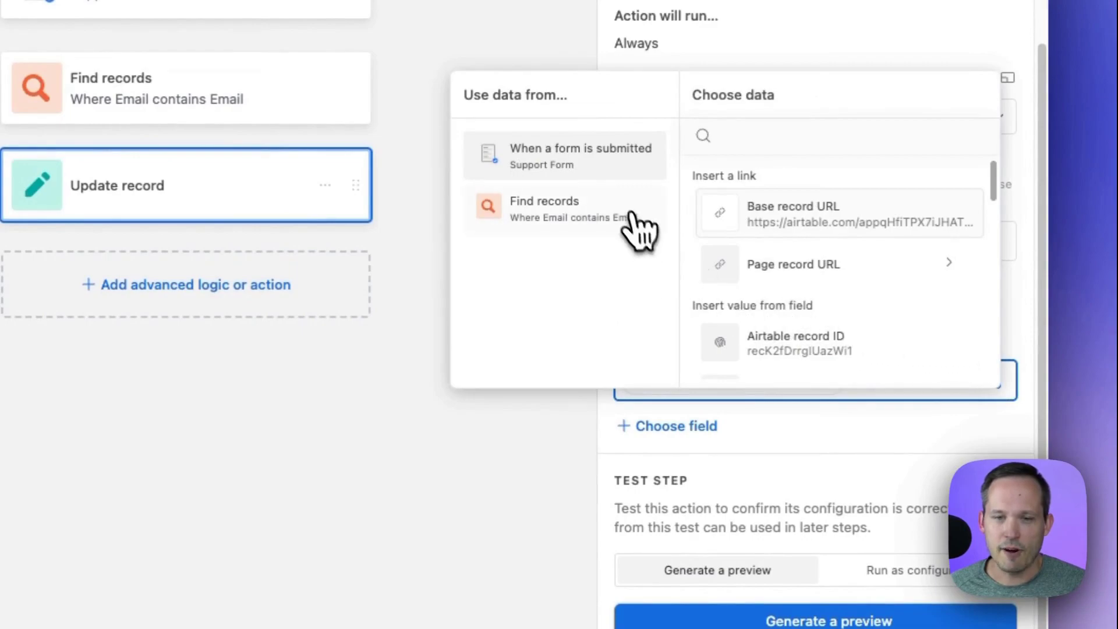
left_click(639, 229)
scroll(786, 305, "down", 5)
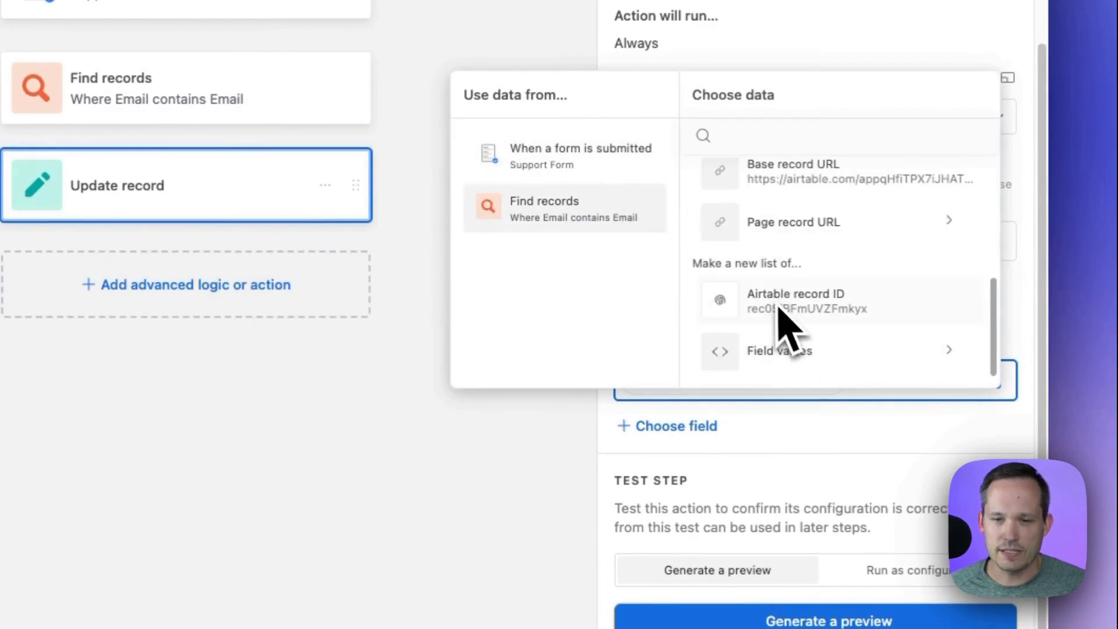
left_click(804, 324)
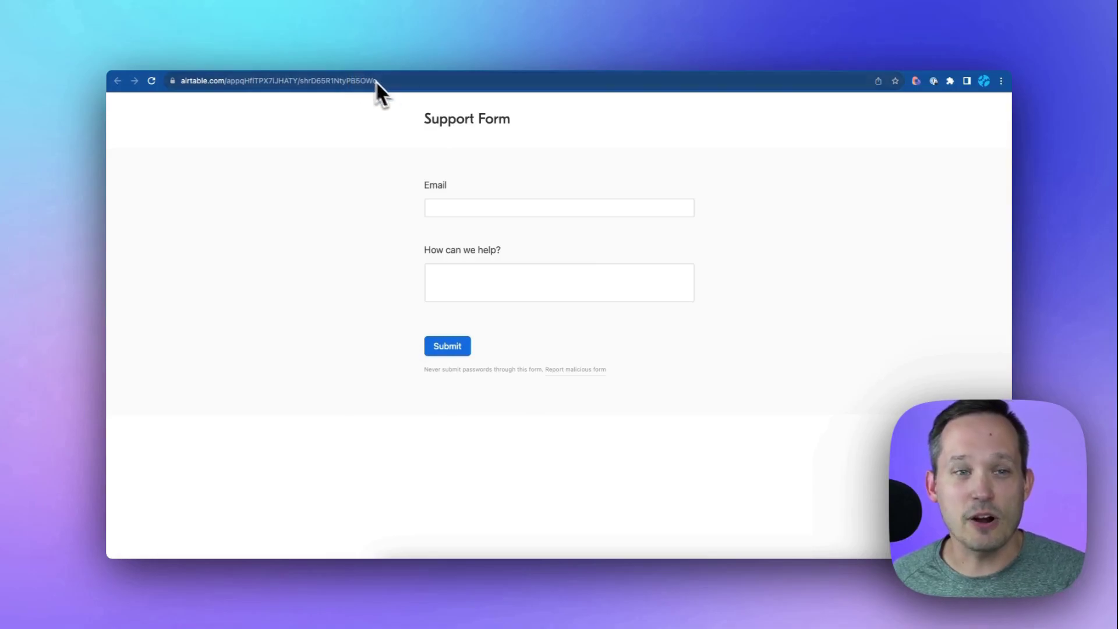
- Enter a contact's email address on the Support Form and submit it
left_click(450, 206)
type("victoria@example.com")
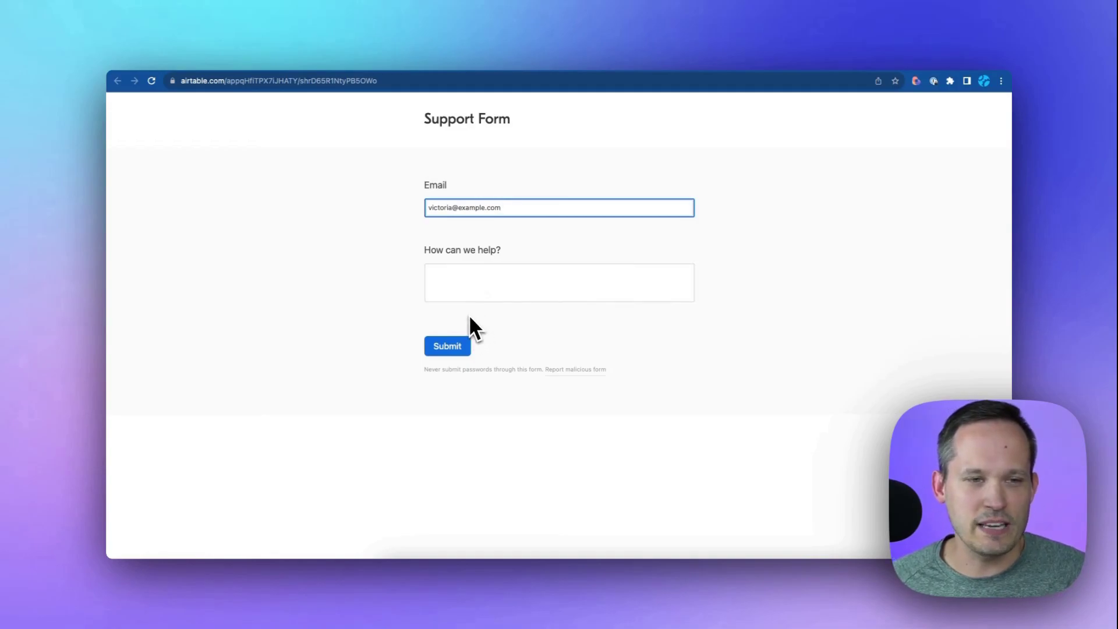
left_click(457, 345)
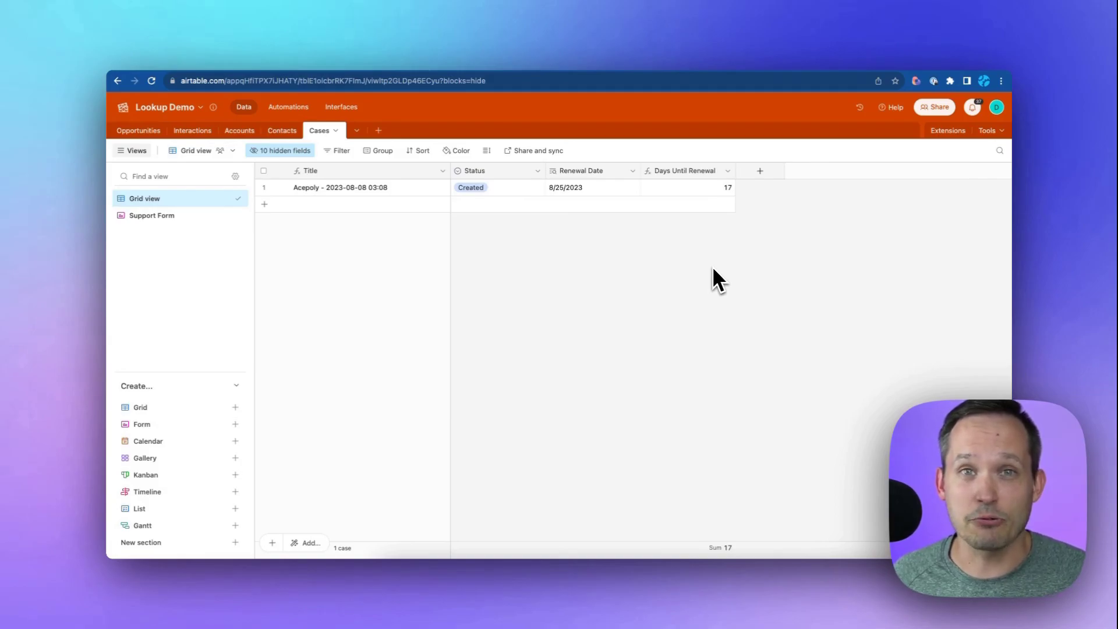
- Check Accounts, then open the Days Until Renewal field settings in Cases to view its formula
left_click(239, 131)
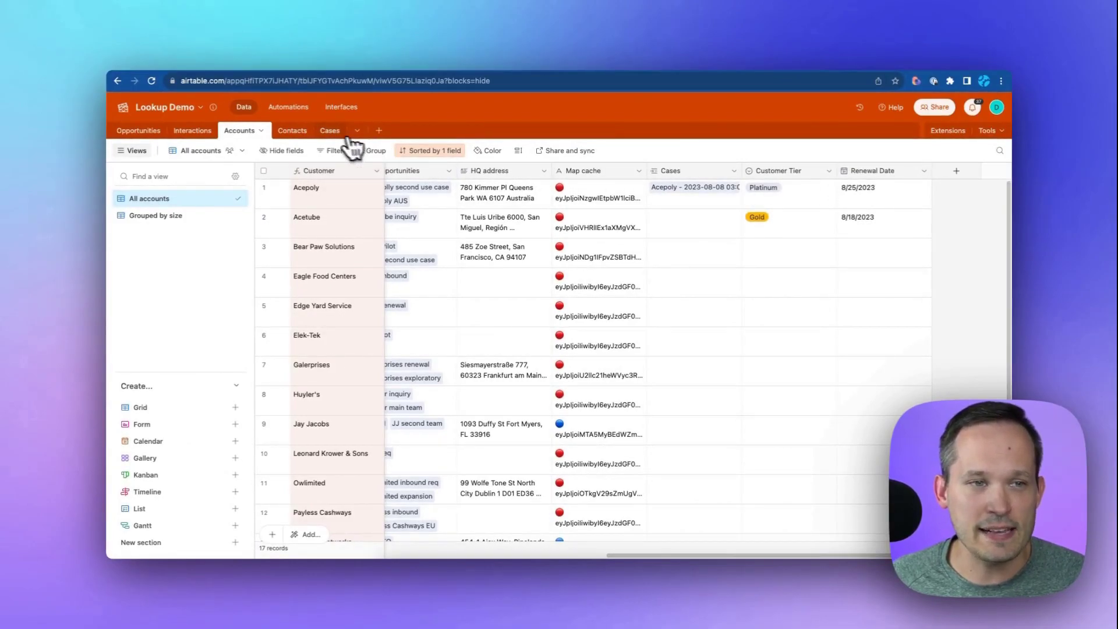
left_click(330, 131)
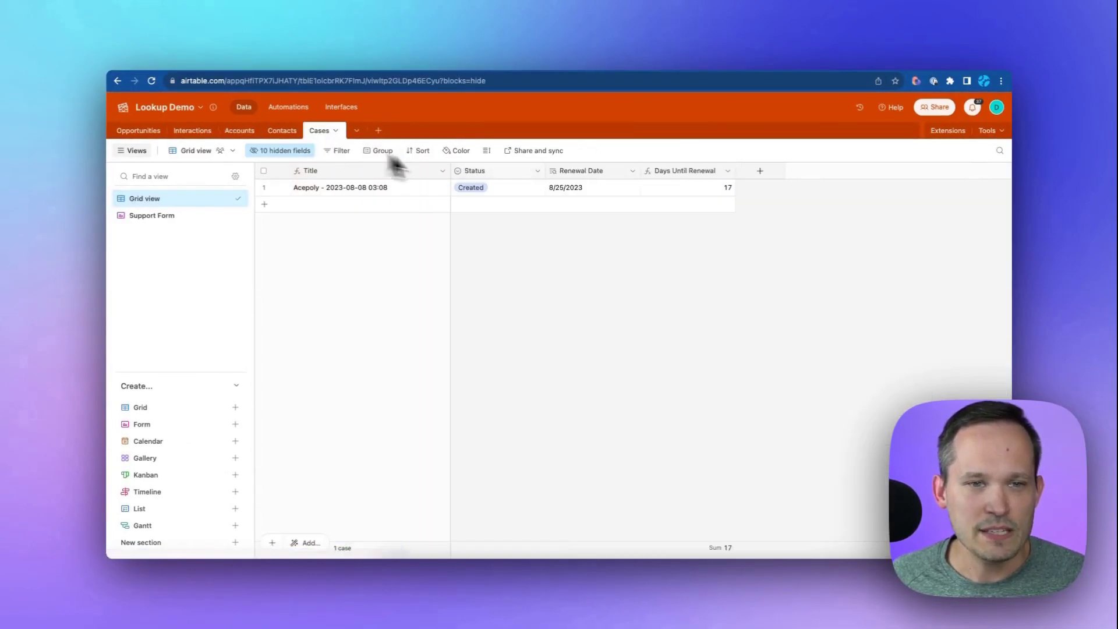
left_click(631, 171)
left_click(621, 200)
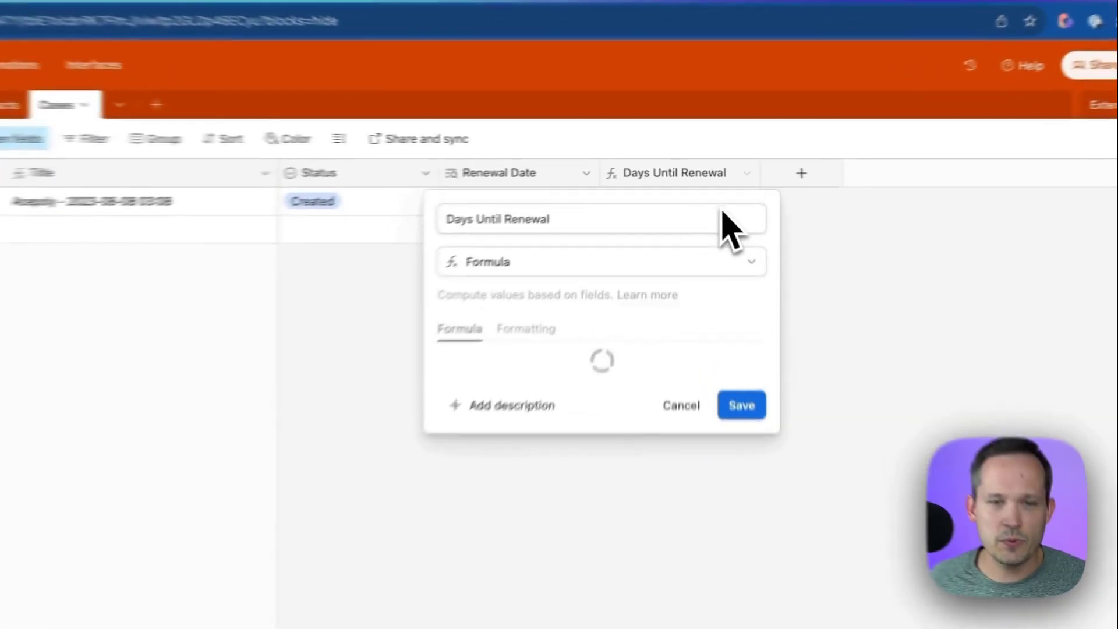
- Inspect the DATETIME_DIFF renewal formula, then close the field editor without changes
left_click(519, 369)
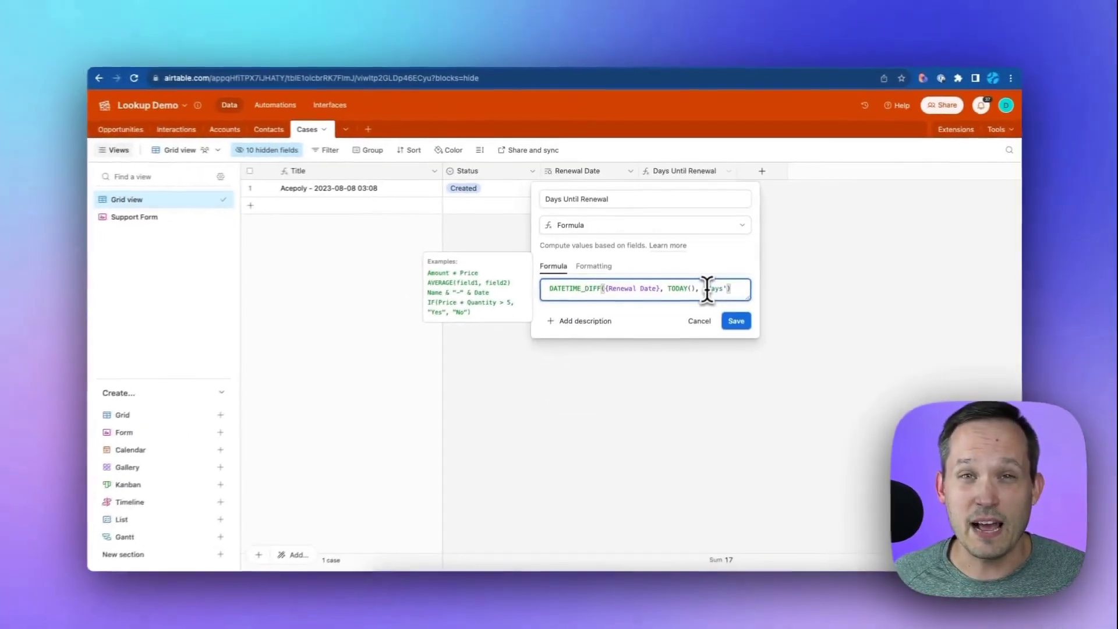
key("Return")
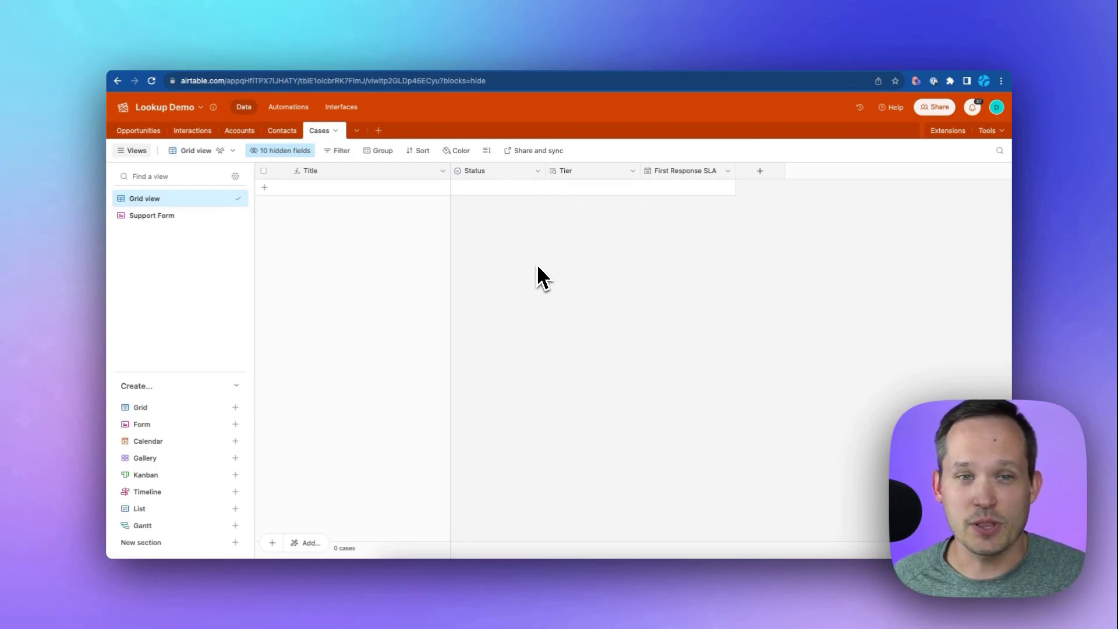
left_click(239, 130)
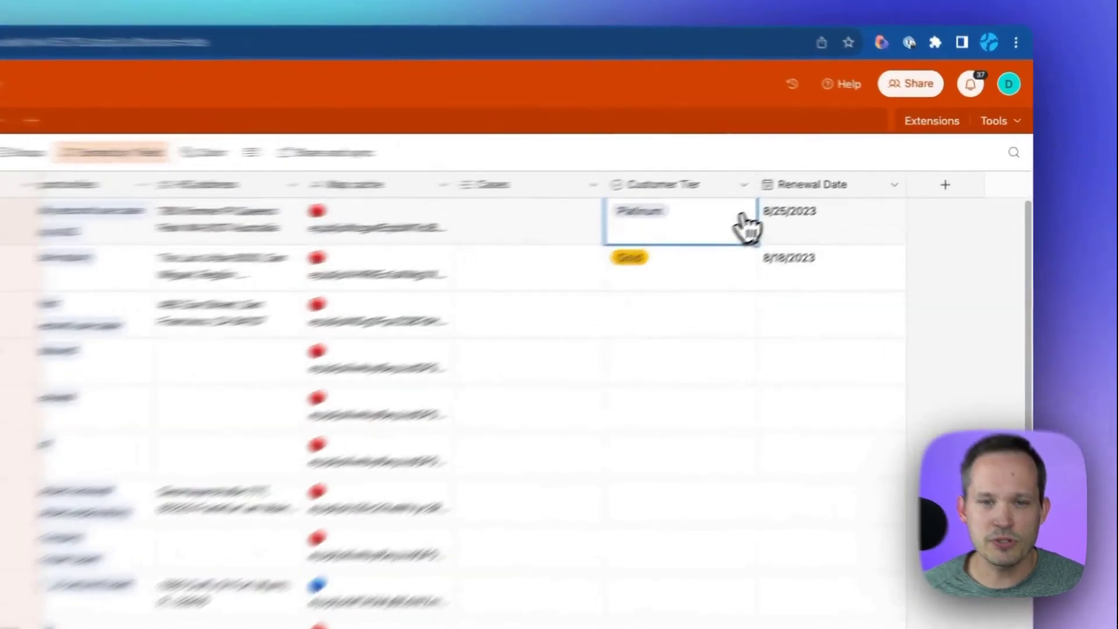
left_click(830, 197)
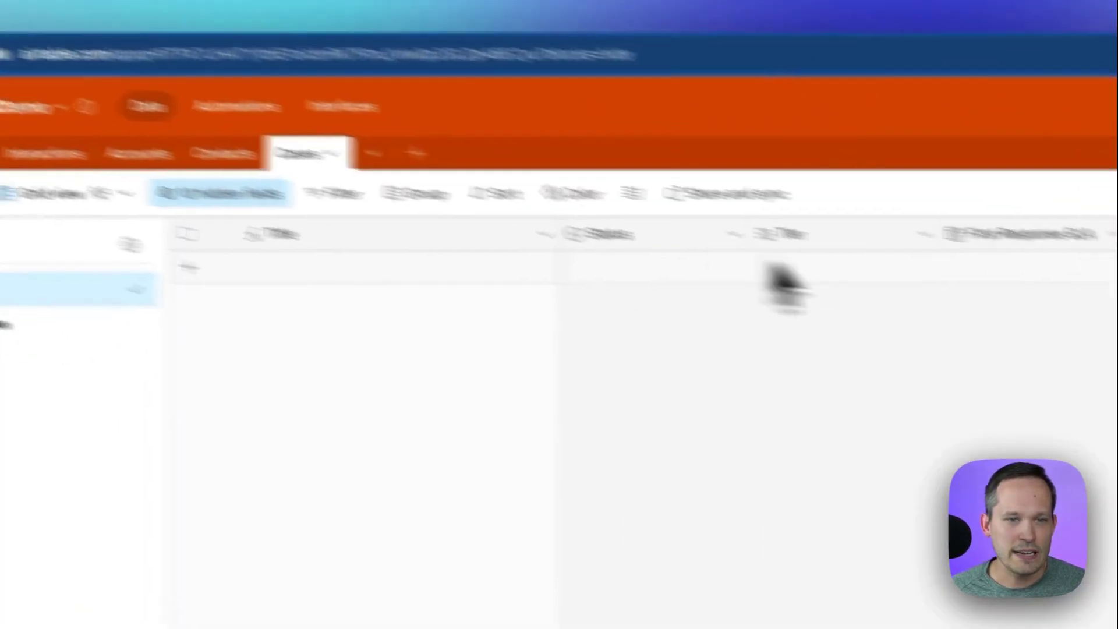
left_click(925, 234)
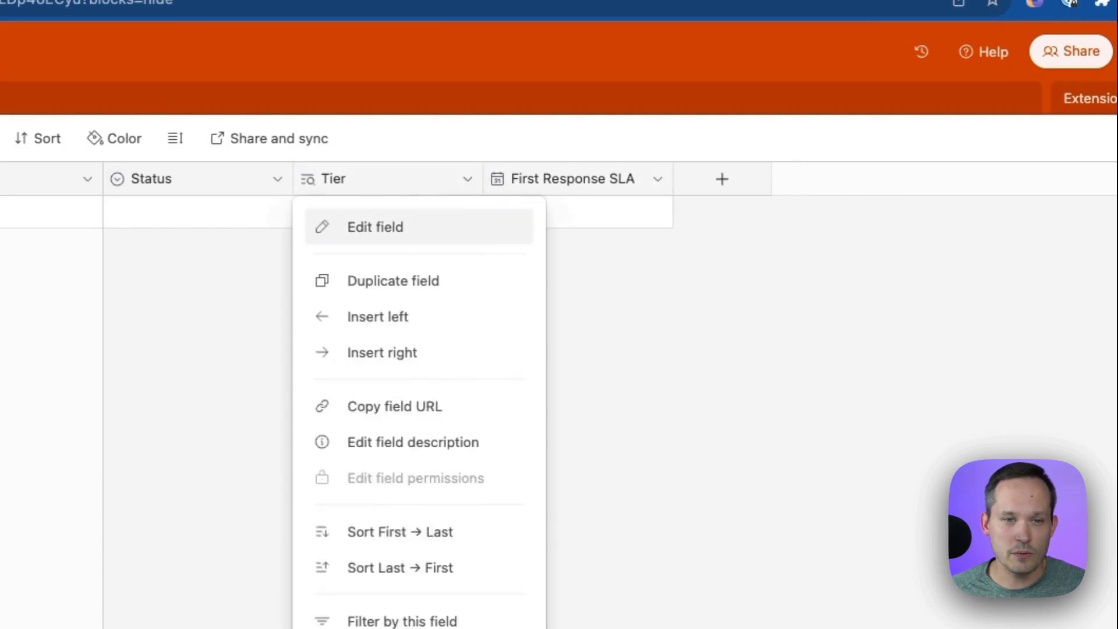
left_click(452, 250)
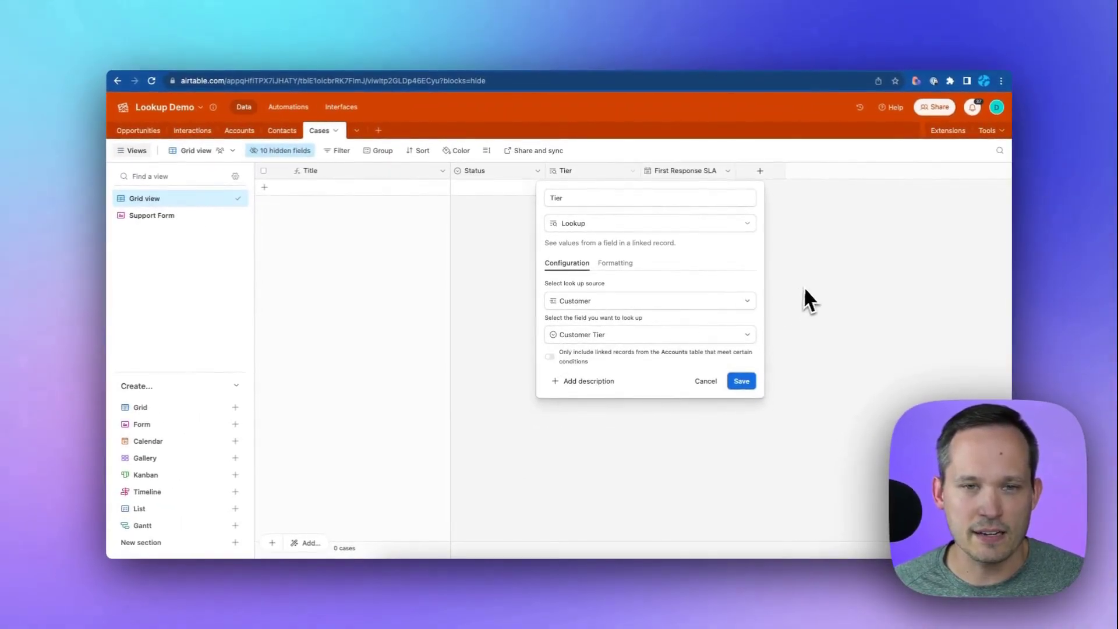
left_click(805, 285)
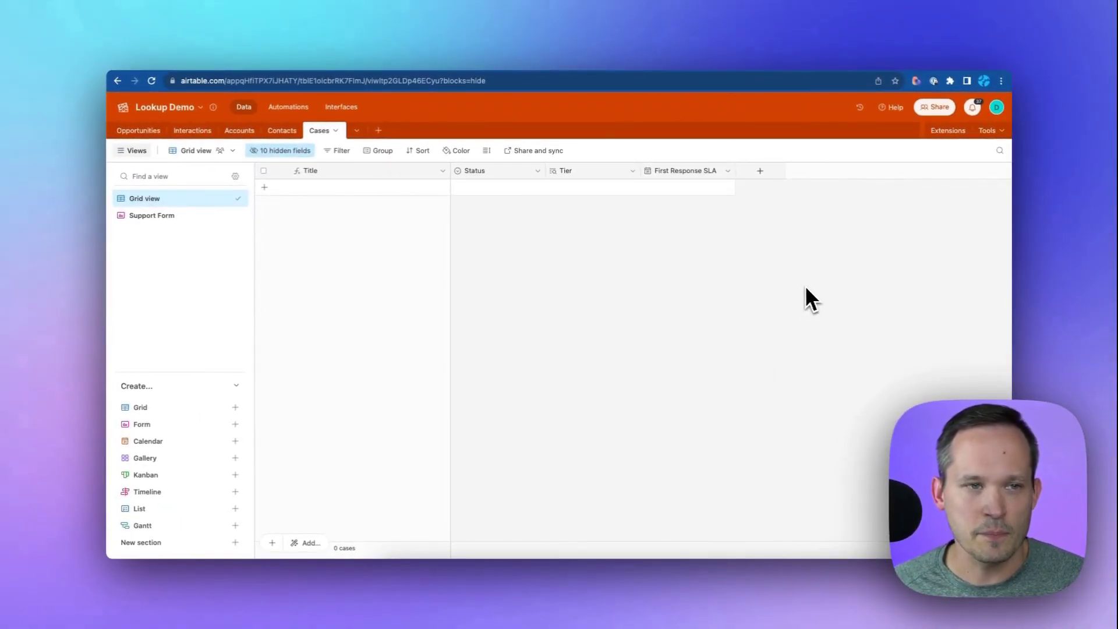
- Open the Platinum Tier SLA automation and inspect its trigger's Tier-includes-Platinum condition
left_click(308, 111)
left_click(230, 186)
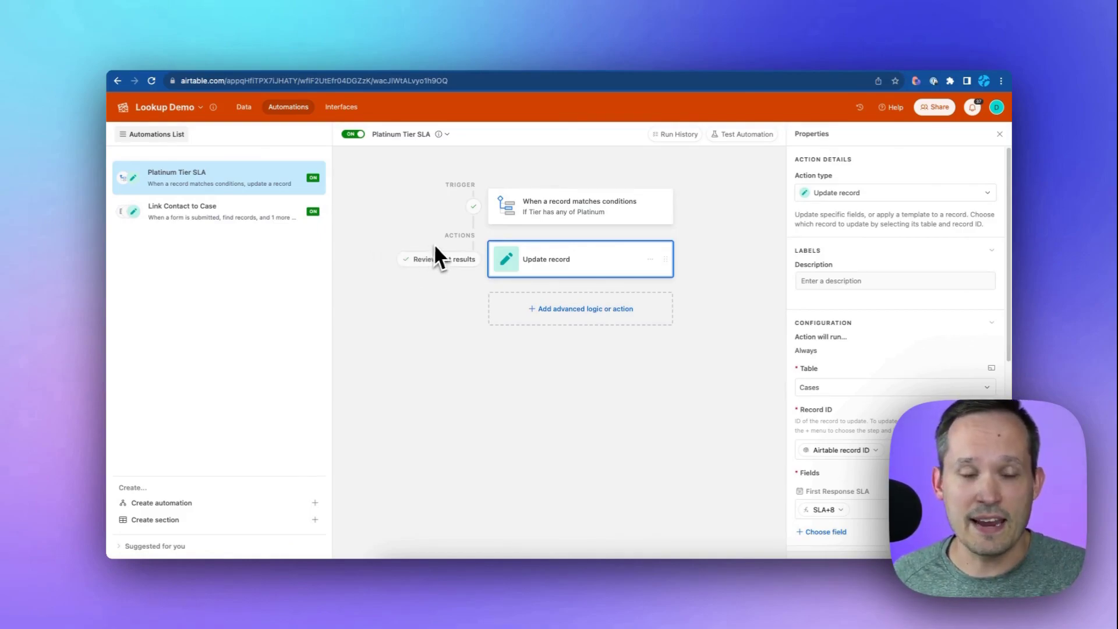
left_click(600, 218)
scroll(804, 270, "down", 2)
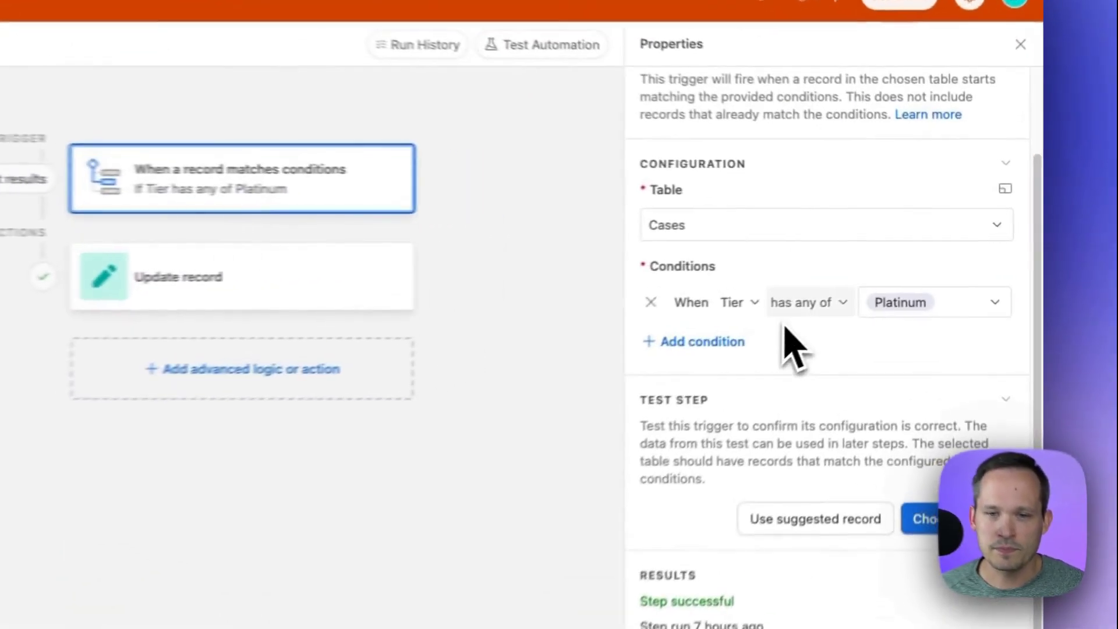
scroll(757, 291, "down", 1)
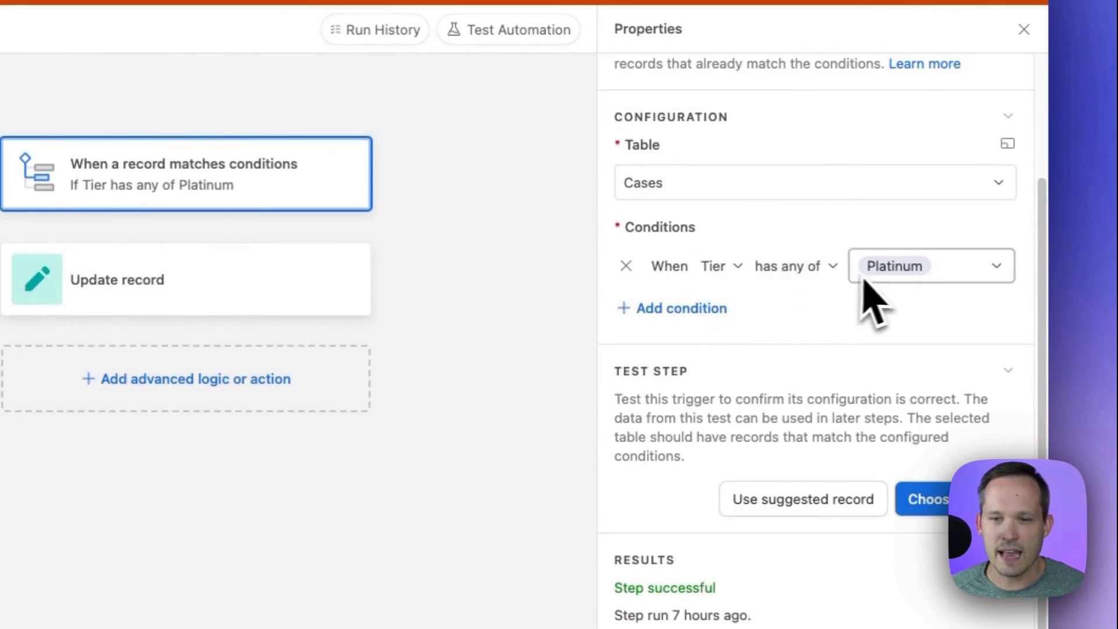
left_click(740, 268)
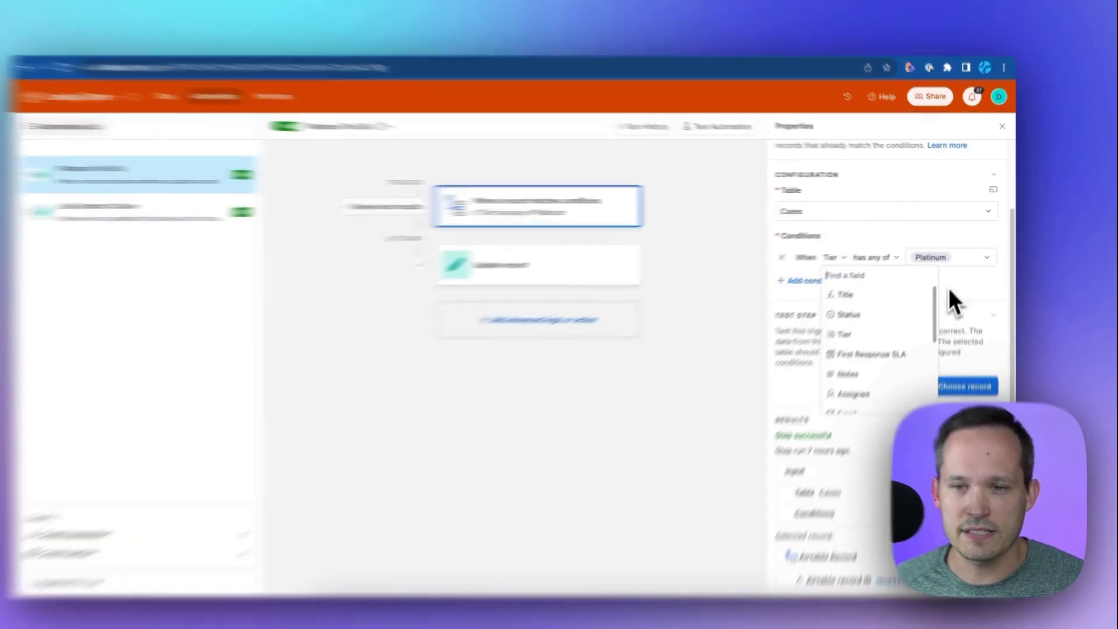
left_click(949, 288)
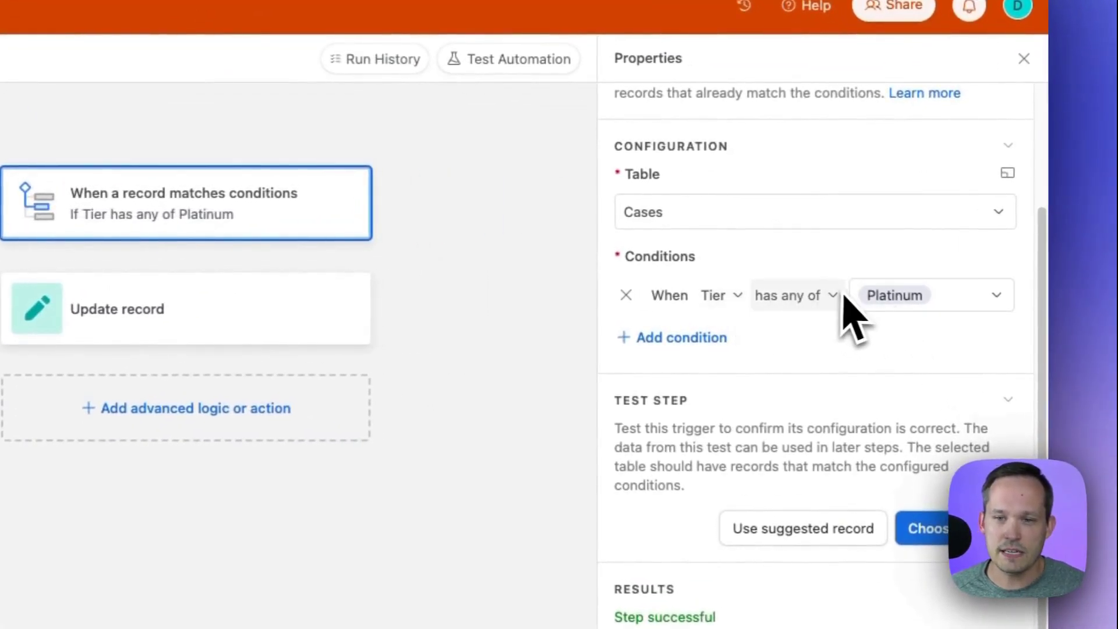
- Review the Update record action setting First Response SLA to SLA+8
left_click(259, 308)
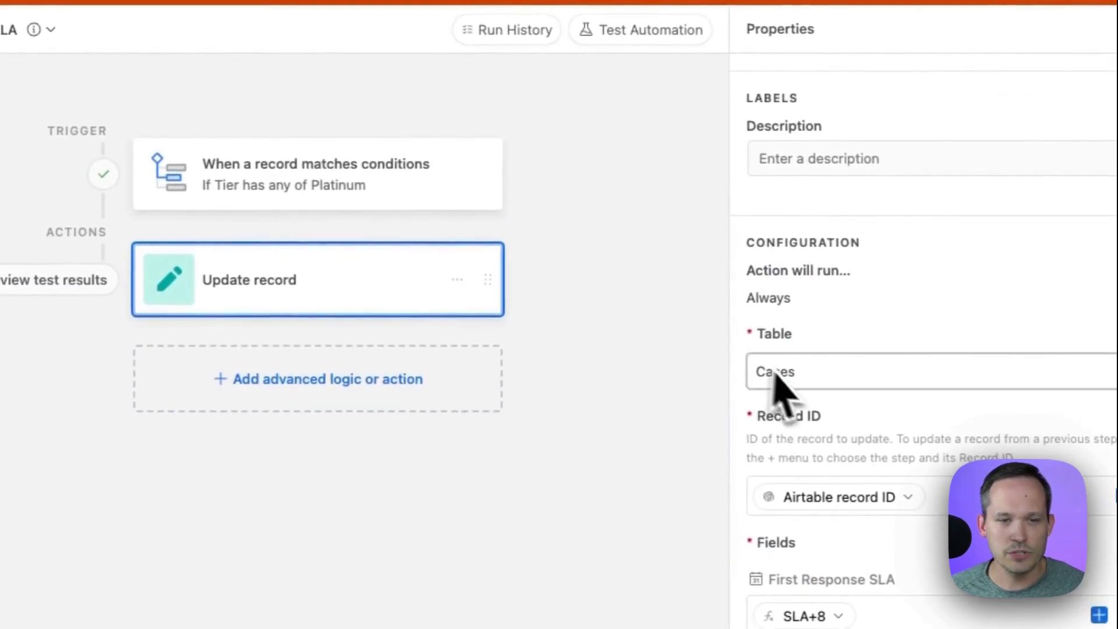
scroll(758, 377, "down", 5)
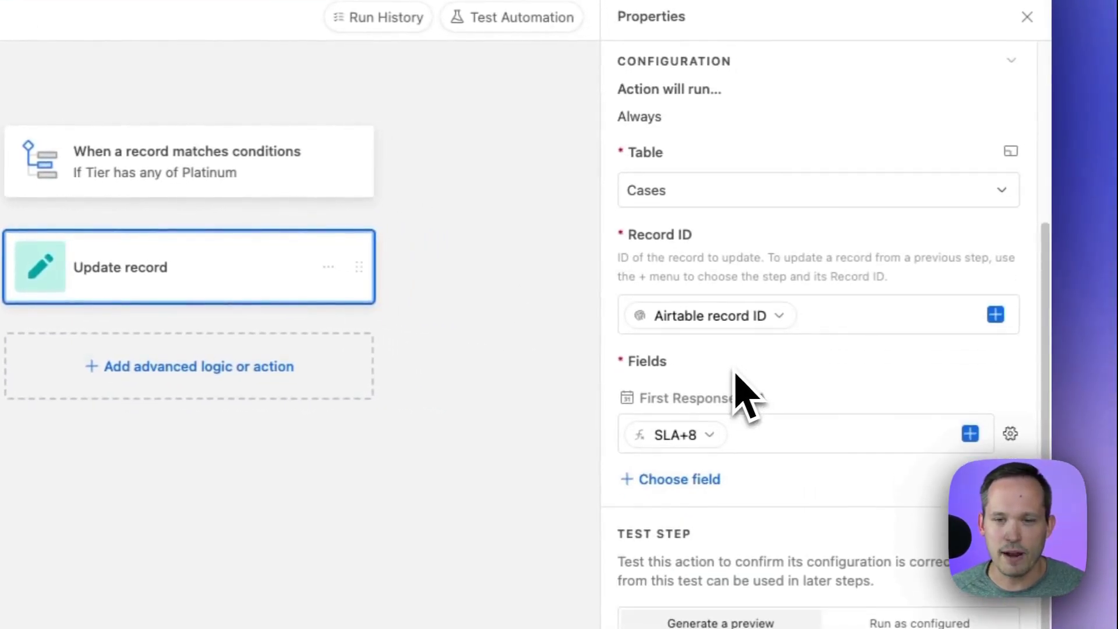
scroll(757, 379, "down", 1)
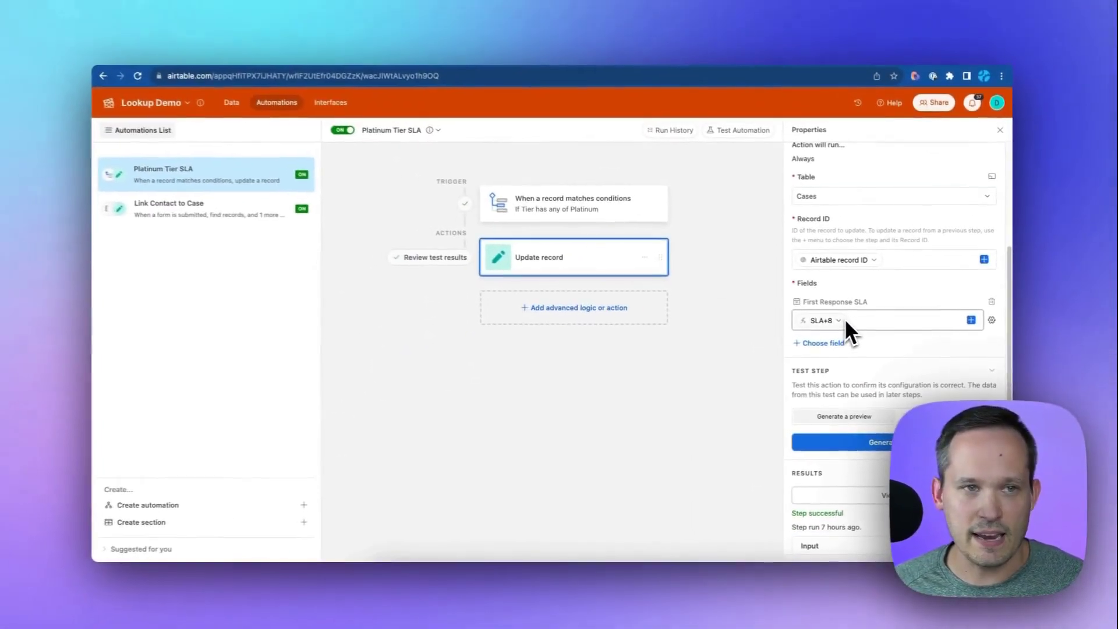
- Back in the Cases data, link the new case's Customer to Acepoly
left_click(244, 106)
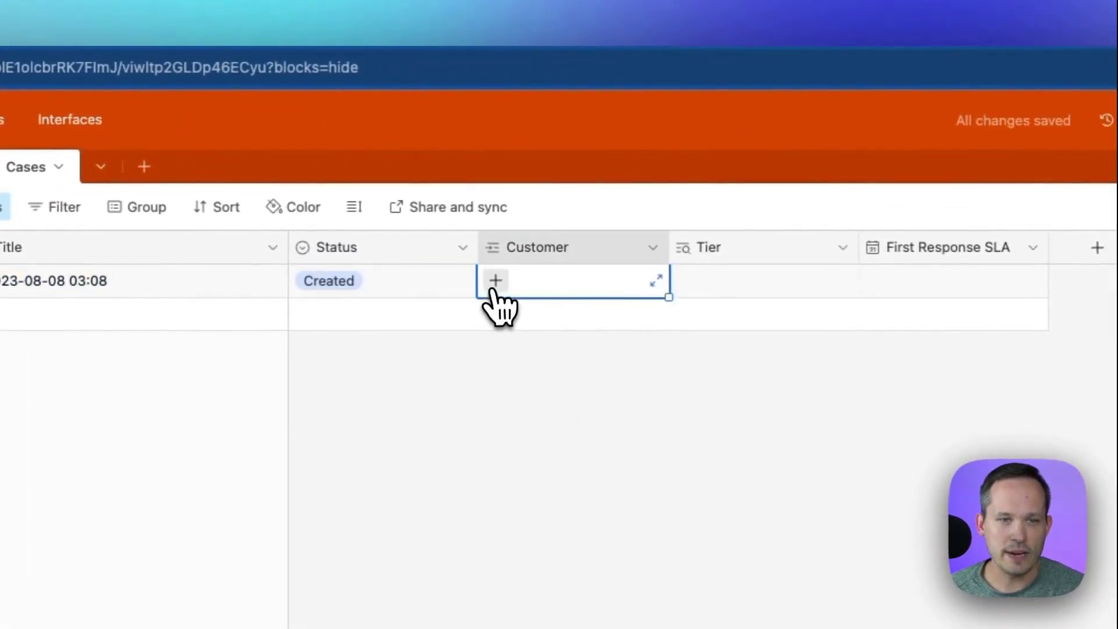
left_click(496, 280)
left_click(380, 250)
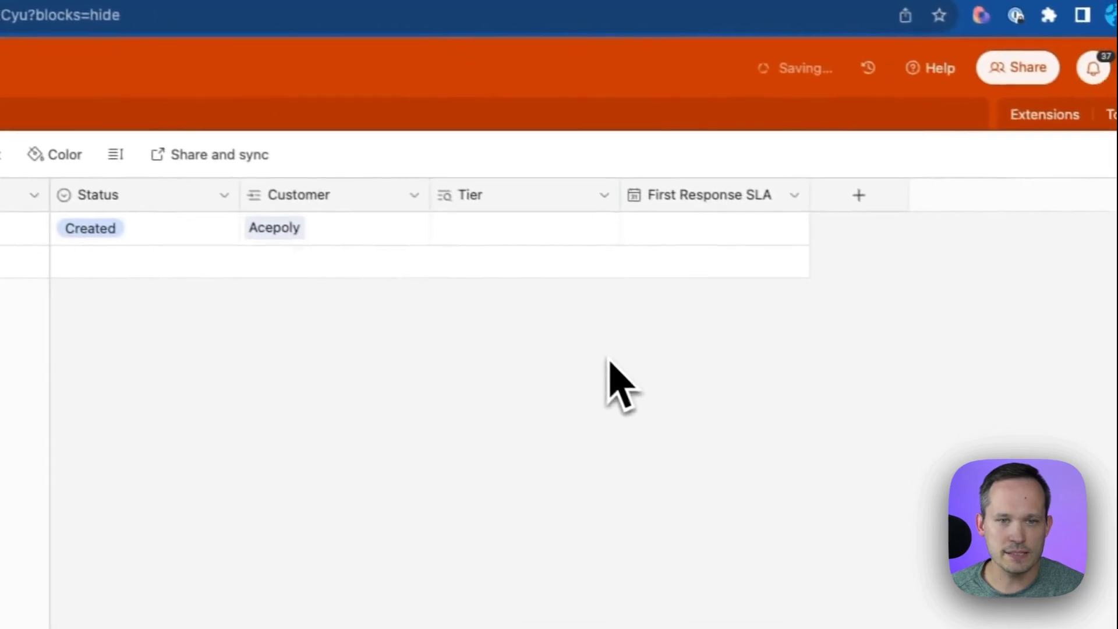